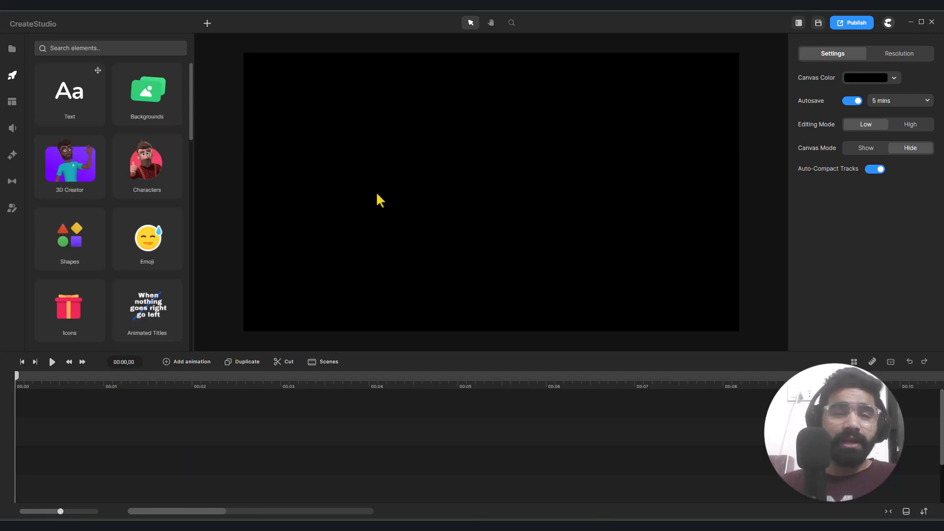
- Search the elements library for "twitter"
{"action": "key", "text": "ctrl+s"}
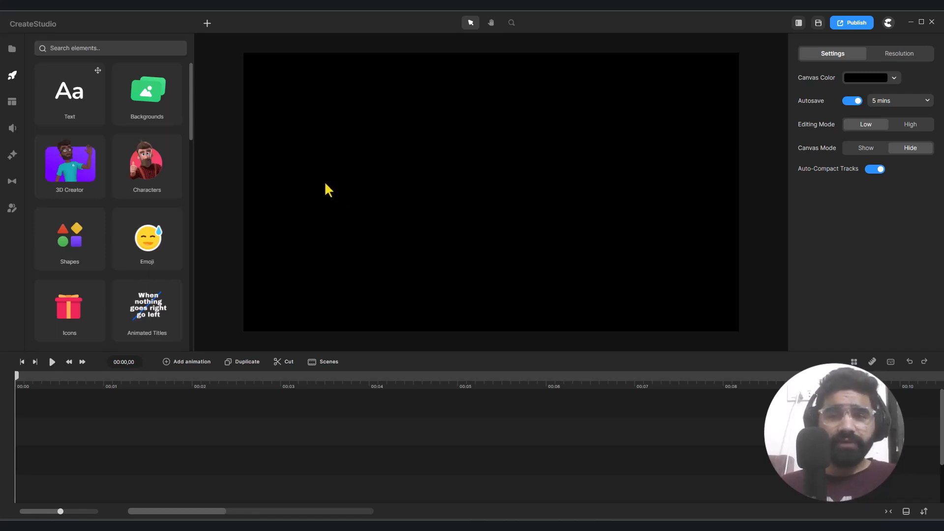
{"action": "left_click", "coordinate": [126, 57]}
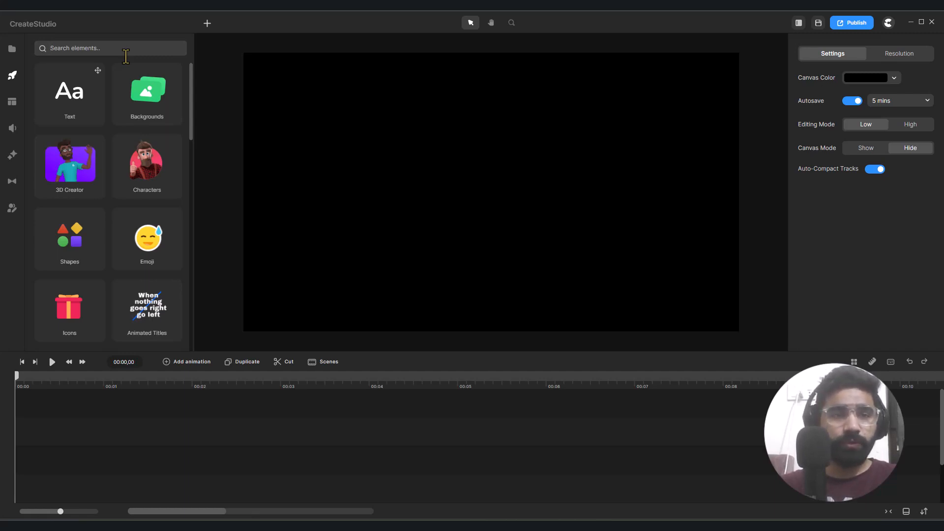
{"action": "type", "text": "twiter"}
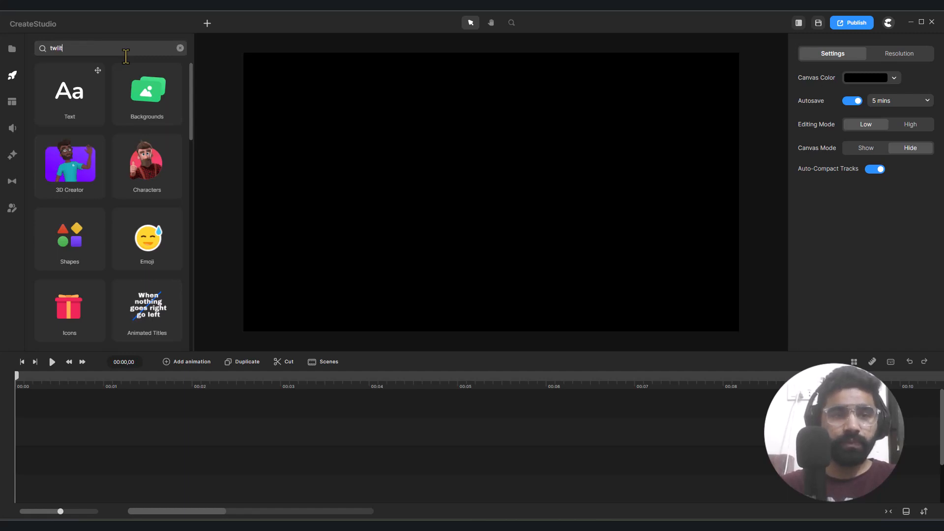
{"action": "key", "text": "BackSpace"}
{"action": "key", "text": "BackSpace"}
{"action": "key", "text": "BackSpace"}
{"action": "key", "text": "BackSpace"}
{"action": "type", "text": "itter"}
{"action": "key", "text": "Return"}
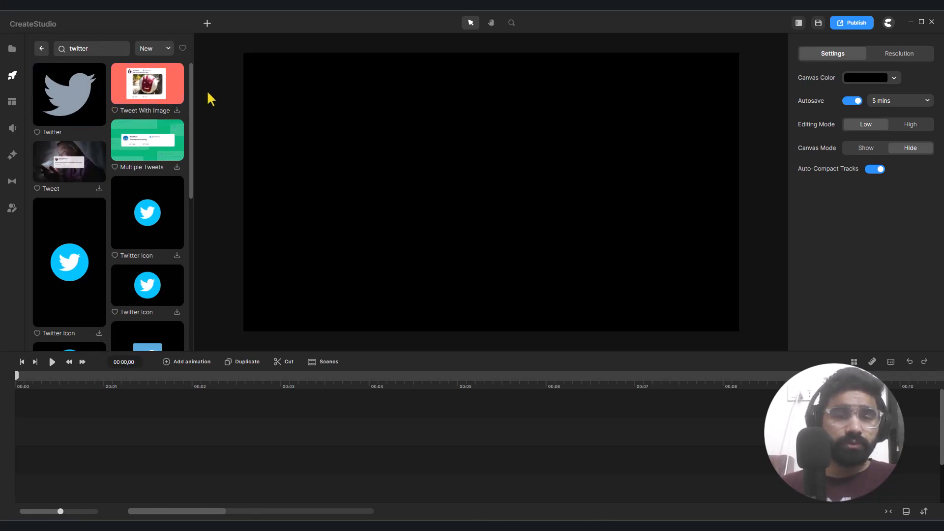
- Add the plain Twitter bird shape to the canvas and shift it slightly left of centre
{"action": "left_click_drag", "start_coordinate": [64, 108], "coordinate": [413, 206]}
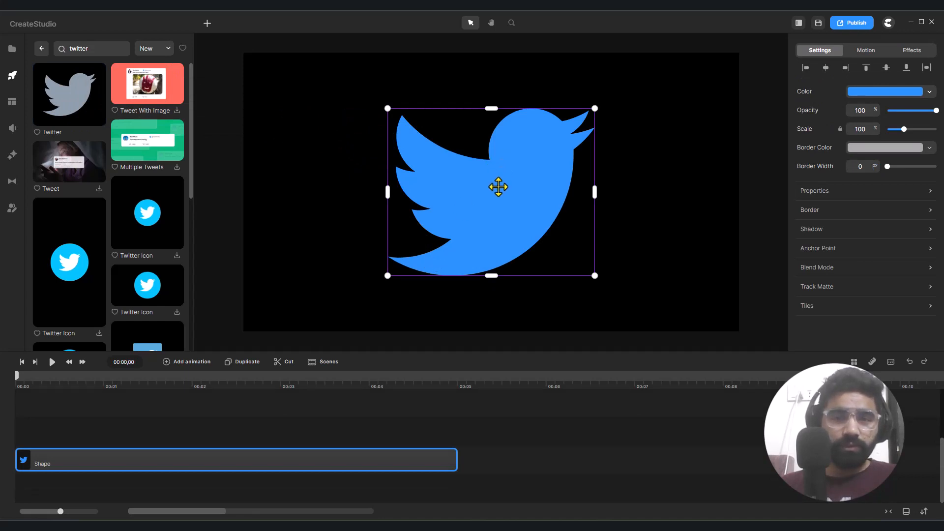
{"action": "left_click_drag", "start_coordinate": [498, 187], "coordinate": [453, 186]}
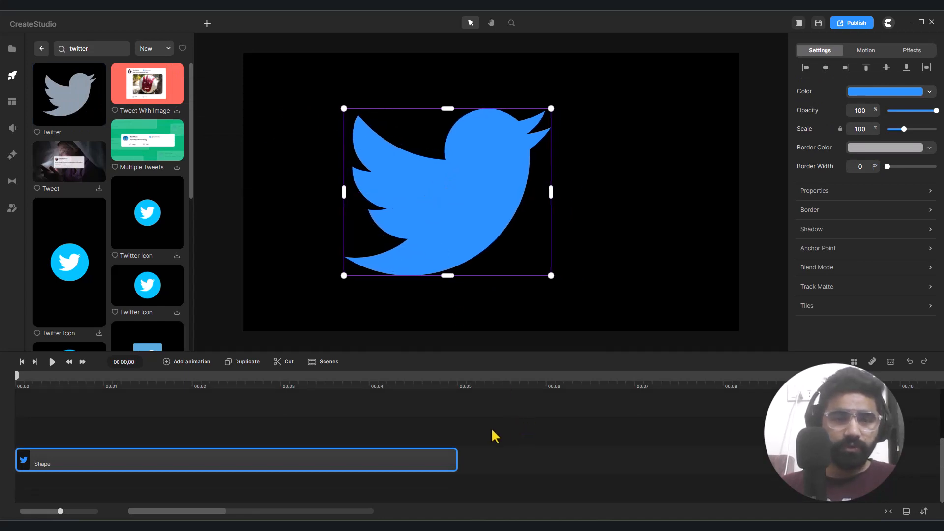
{"action": "left_click", "coordinate": [169, 438]}
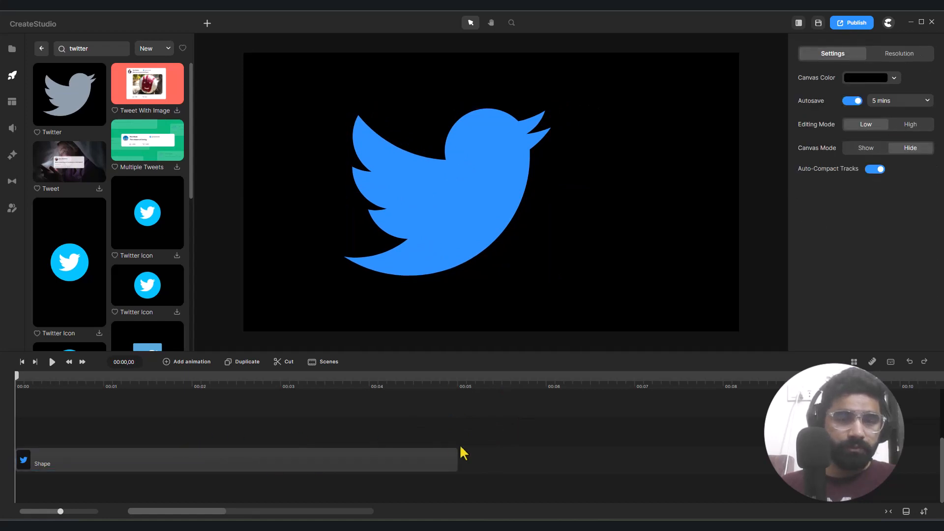
{"action": "key", "text": "ctrl+z"}
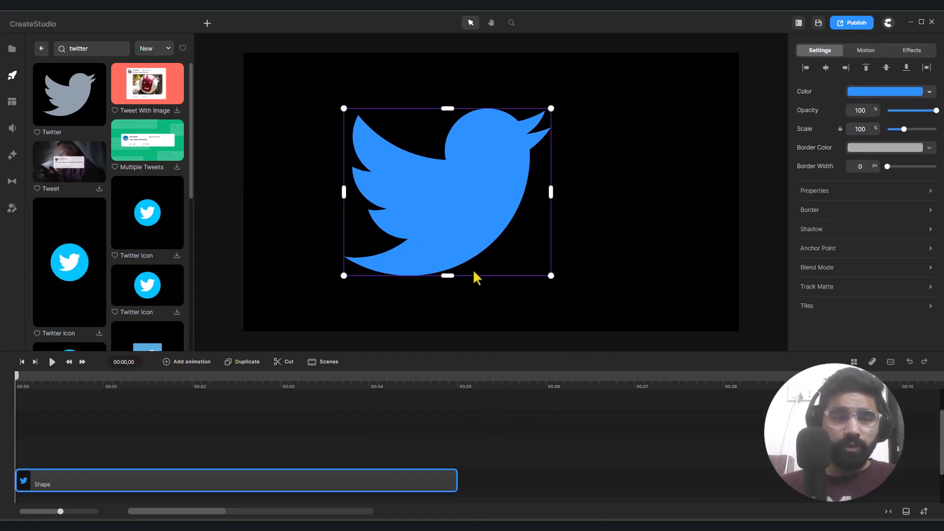
- Fill the bird shape with yellow from the favourite colours
{"action": "left_click", "coordinate": [875, 101]}
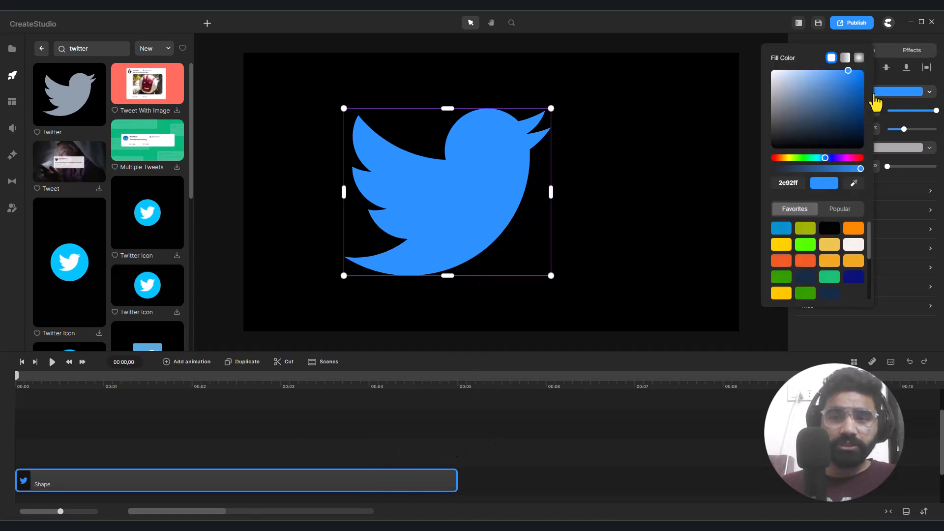
{"action": "left_click", "coordinate": [784, 249]}
{"action": "left_click", "coordinate": [712, 222]}
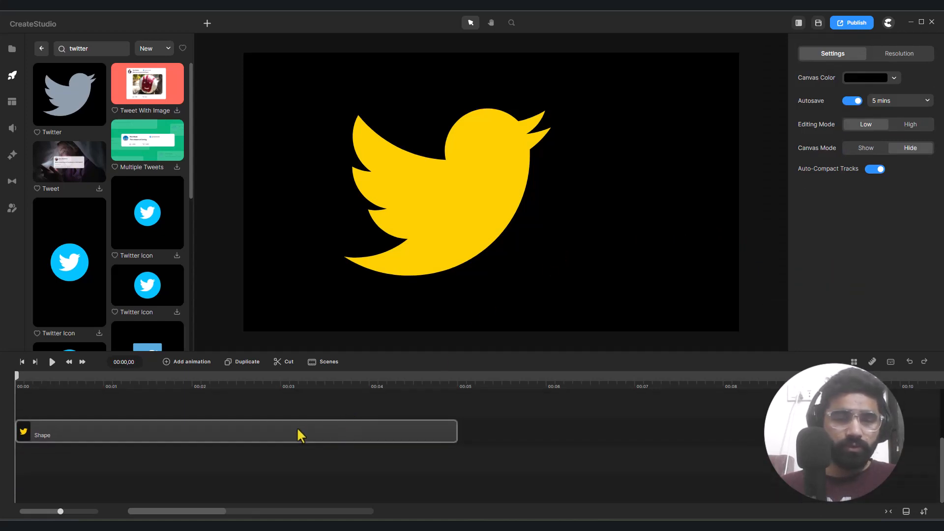
- Lock the bird shape's layer and try moving the bird on the canvas
{"action": "right_click", "coordinate": [297, 430]}
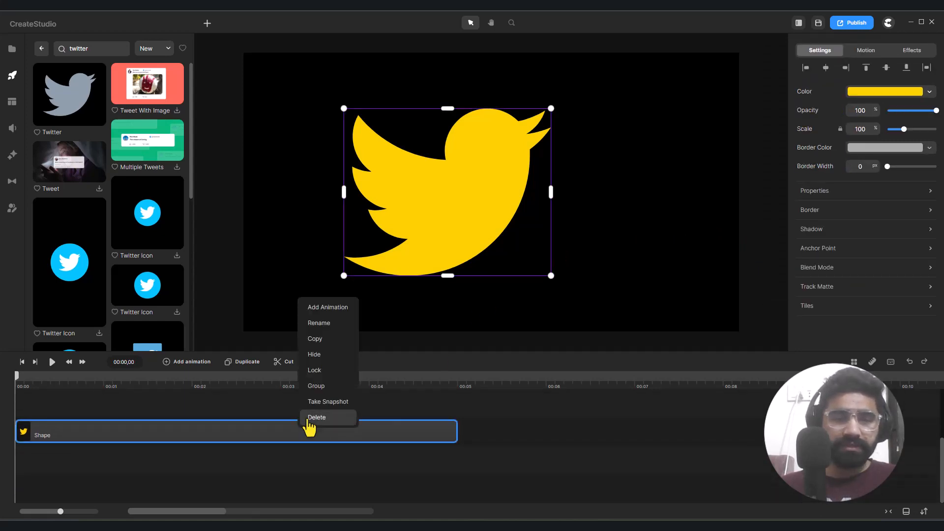
{"action": "left_click", "coordinate": [330, 370]}
{"action": "left_click_drag", "start_coordinate": [351, 103], "coordinate": [757, 322]}
{"action": "left_click_drag", "start_coordinate": [340, 122], "coordinate": [502, 243]}
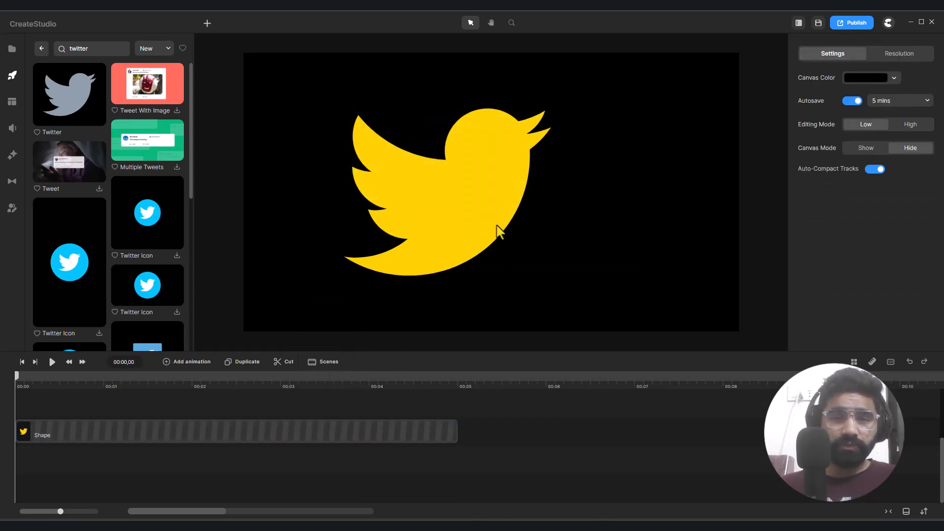
{"action": "left_click_drag", "start_coordinate": [435, 84], "coordinate": [526, 223]}
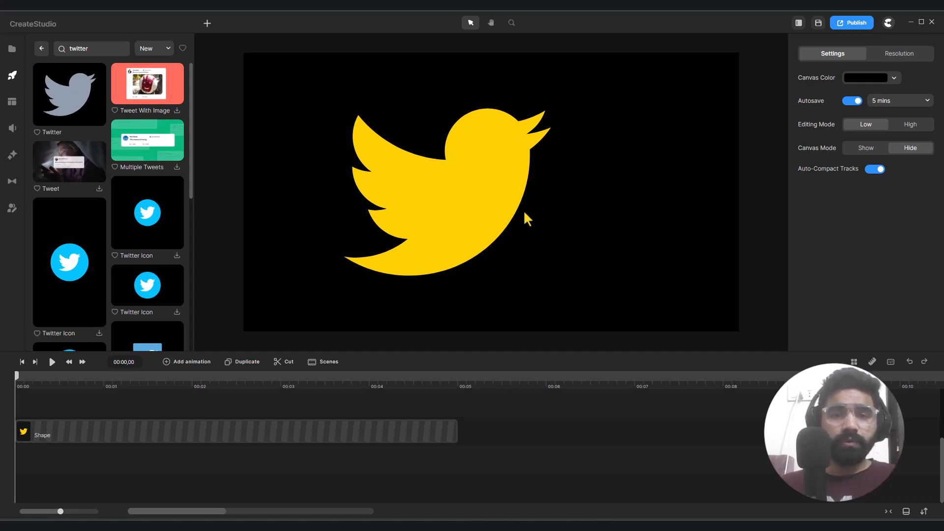
- Start a Pen path on the beak with corner points at the upper beak's base, its tip, the notch and the lower beak's tip
{"action": "left_click", "coordinate": [209, 24]}
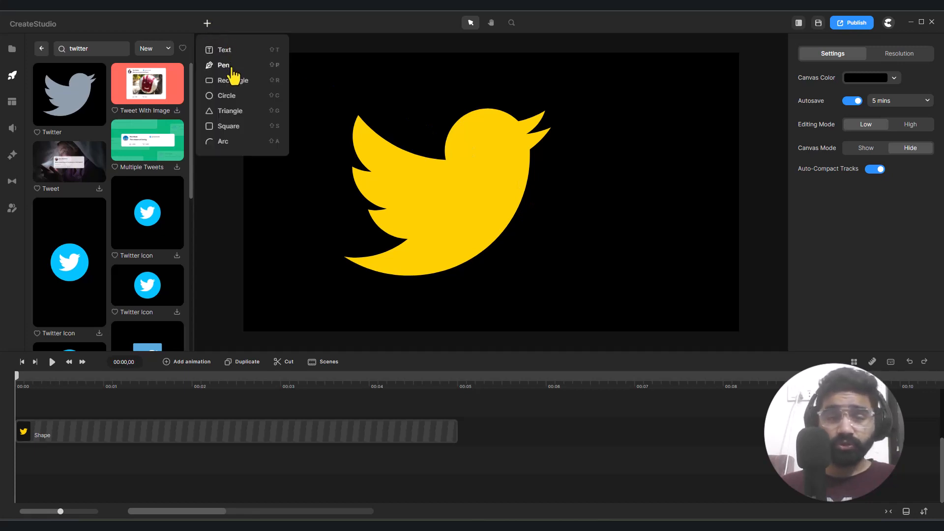
{"action": "left_click", "coordinate": [482, 82]}
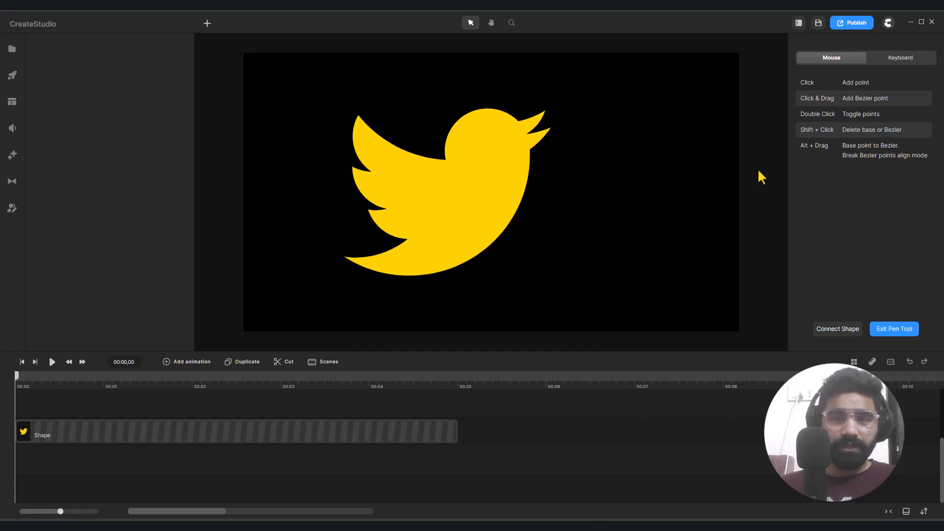
{"action": "scroll", "coordinate": [514, 155], "scroll_direction": "up", "scroll_amount": 5}
{"action": "scroll", "coordinate": [526, 155], "scroll_direction": "down", "scroll_amount": 5}
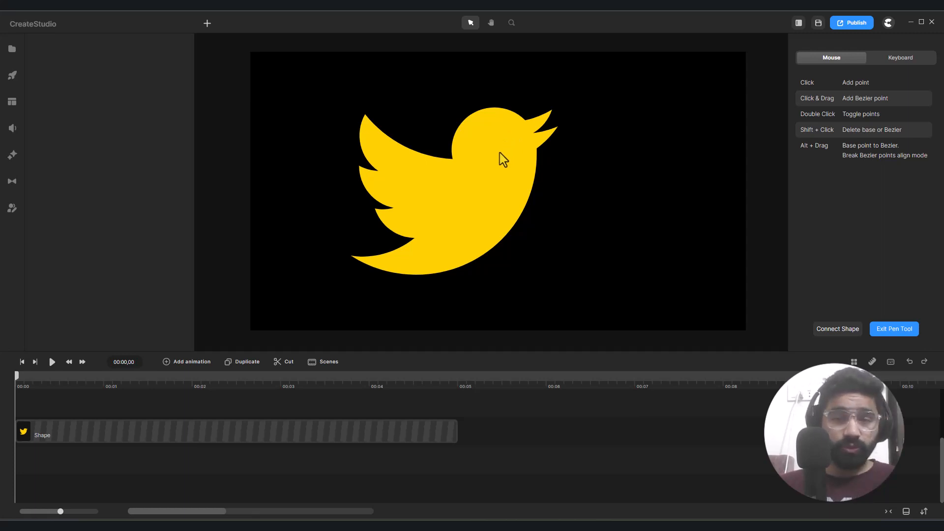
{"action": "scroll", "coordinate": [455, 161], "scroll_direction": "up", "scroll_amount": 3}
{"action": "scroll", "coordinate": [592, 104], "scroll_direction": "down", "scroll_amount": 5}
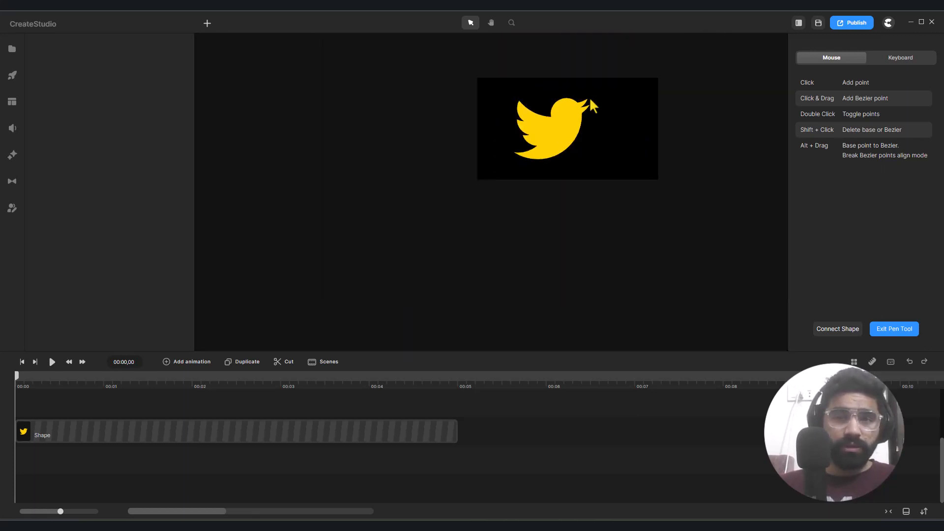
{"action": "scroll", "coordinate": [592, 104], "scroll_direction": "up", "scroll_amount": 3}
{"action": "scroll", "coordinate": [495, 150], "scroll_direction": "up", "scroll_amount": 5}
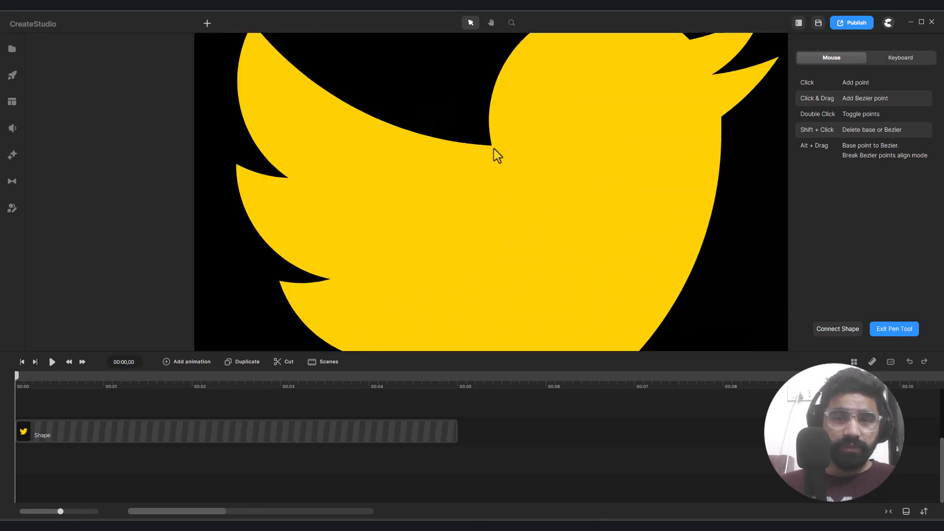
{"action": "scroll", "coordinate": [493, 148], "scroll_direction": "down", "scroll_amount": 6}
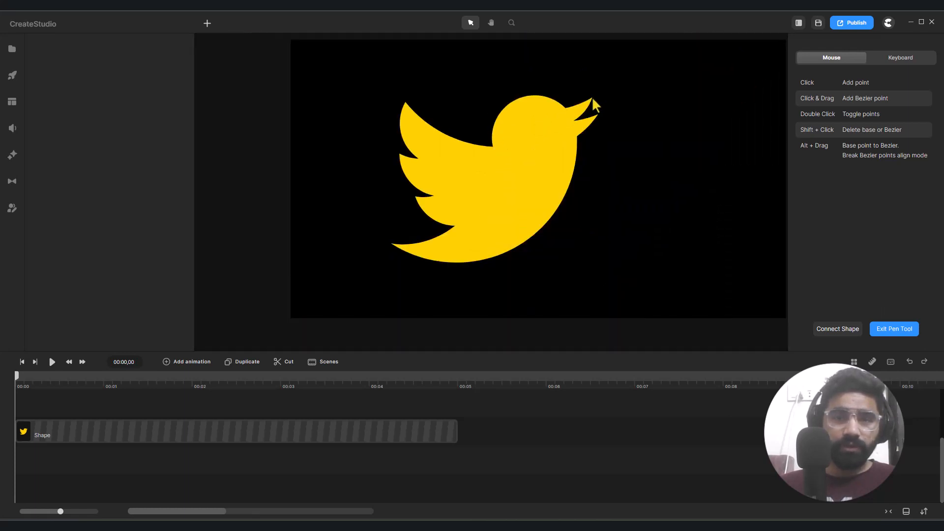
{"action": "scroll", "coordinate": [592, 98], "scroll_direction": "up", "scroll_amount": 3}
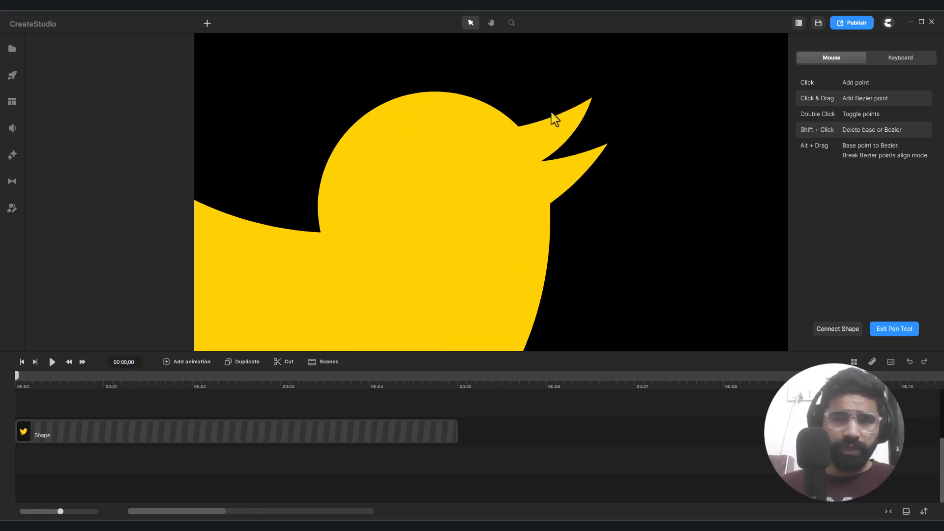
{"action": "scroll", "coordinate": [551, 115], "scroll_direction": "up", "scroll_amount": 4}
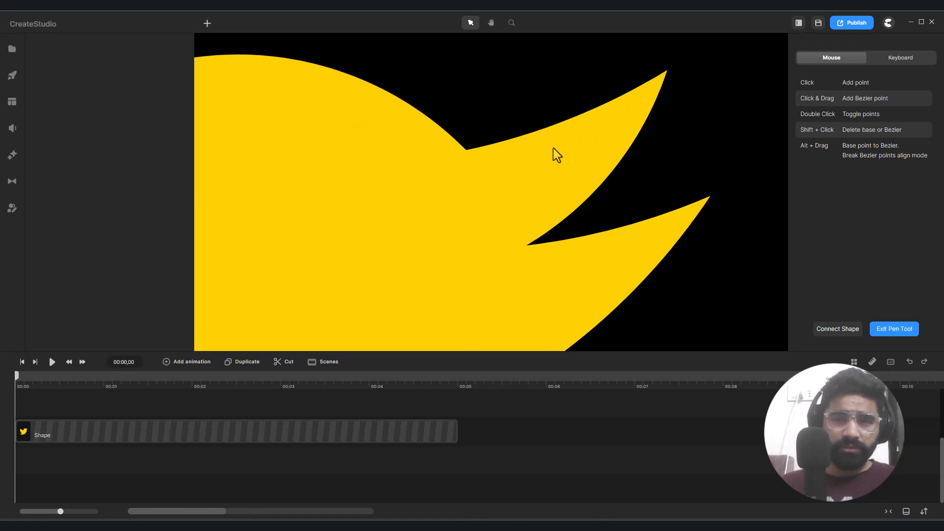
{"action": "left_click", "coordinate": [465, 151]}
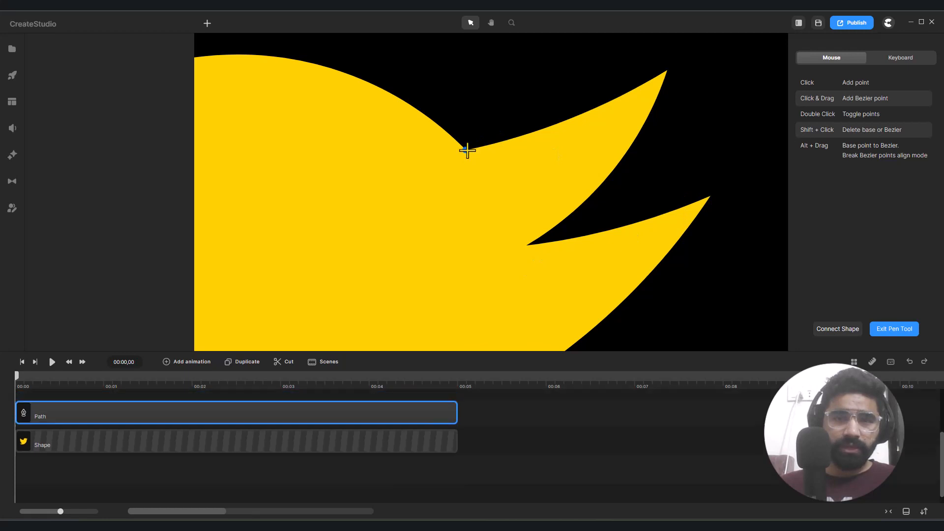
{"action": "left_click", "coordinate": [667, 70]}
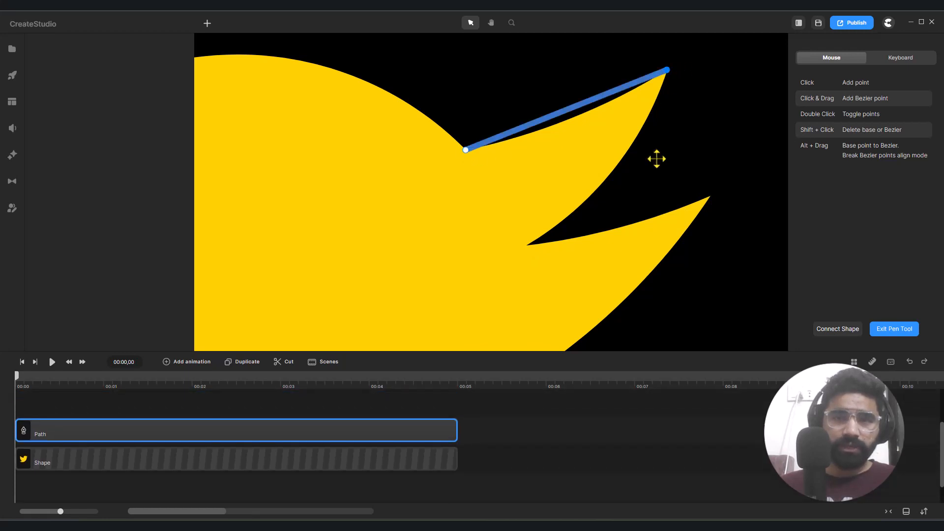
{"action": "left_click", "coordinate": [527, 245]}
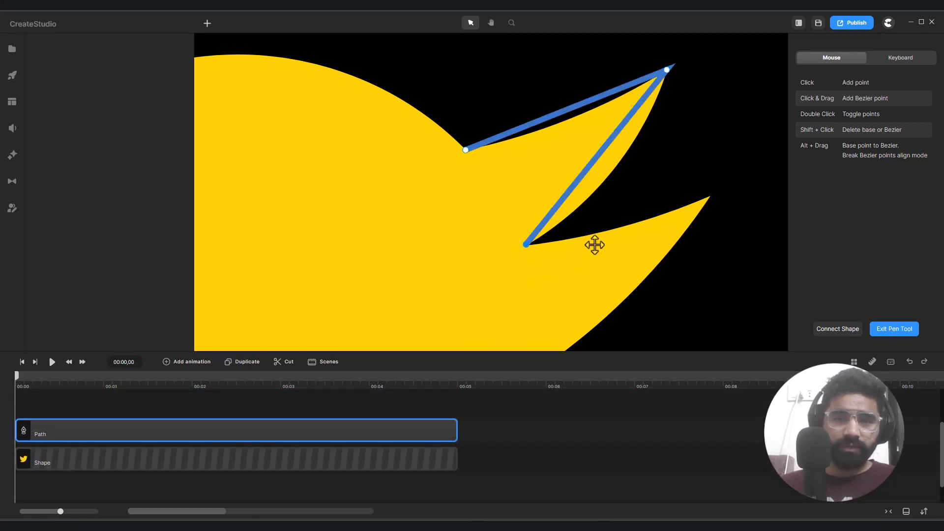
{"action": "left_click", "coordinate": [710, 197]}
- Continue the path with corner points at the lower beak's base, the tail tip and the notch between the tail and wing
{"action": "scroll", "coordinate": [661, 231], "scroll_direction": "down", "scroll_amount": 3}
{"action": "scroll", "coordinate": [655, 217], "scroll_direction": "up", "scroll_amount": 3}
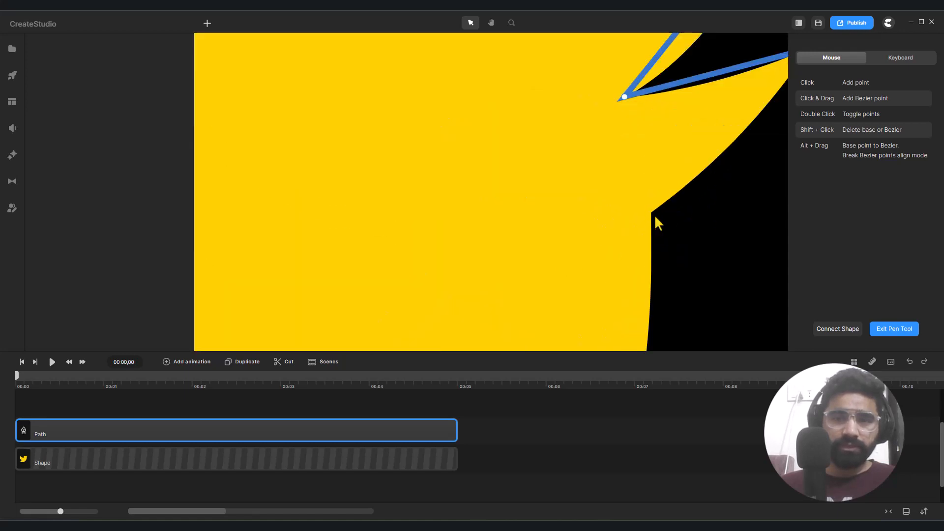
{"action": "scroll", "coordinate": [642, 212], "scroll_direction": "down", "scroll_amount": 8}
{"action": "scroll", "coordinate": [602, 236], "scroll_direction": "up", "scroll_amount": 6}
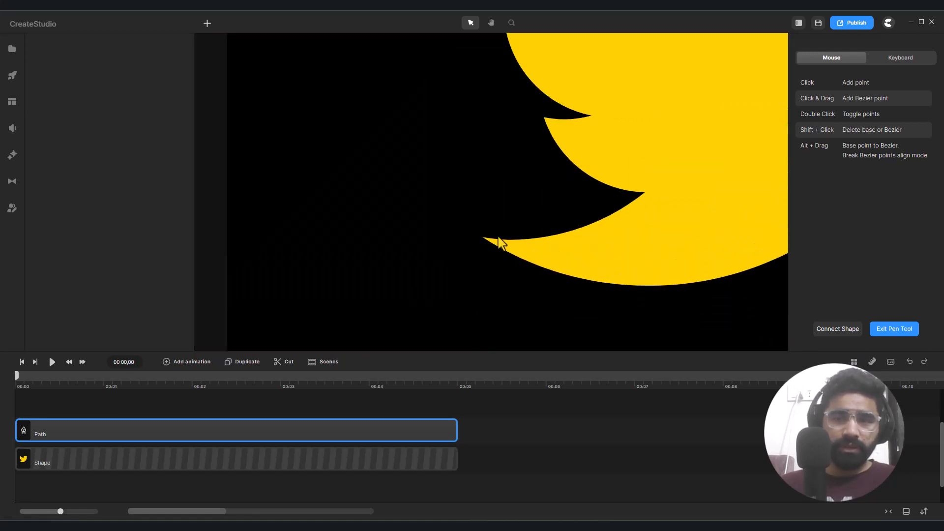
{"action": "left_click", "coordinate": [500, 241]}
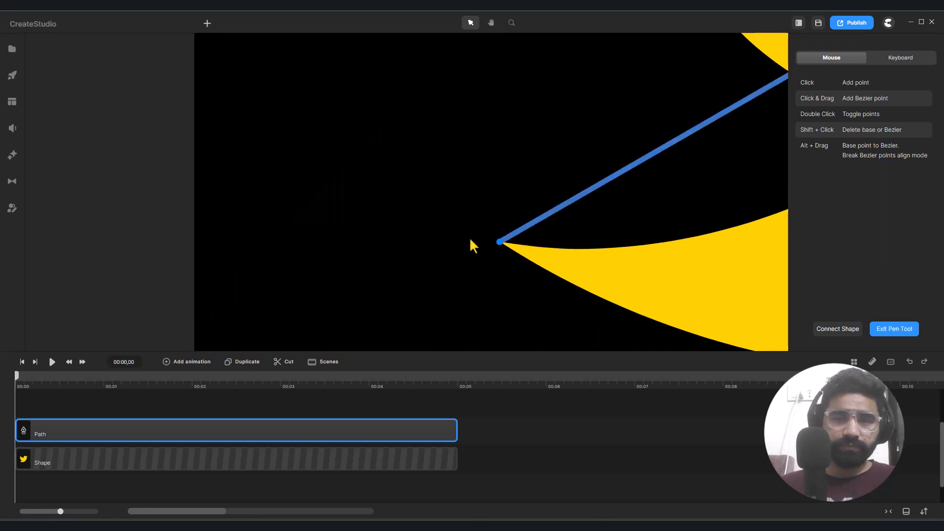
{"action": "scroll", "coordinate": [469, 237], "scroll_direction": "down", "scroll_amount": 5}
{"action": "scroll", "coordinate": [561, 237], "scroll_direction": "up", "scroll_amount": 6}
{"action": "left_click", "coordinate": [561, 237]}
{"action": "scroll", "coordinate": [561, 237], "scroll_direction": "down", "scroll_amount": 2}
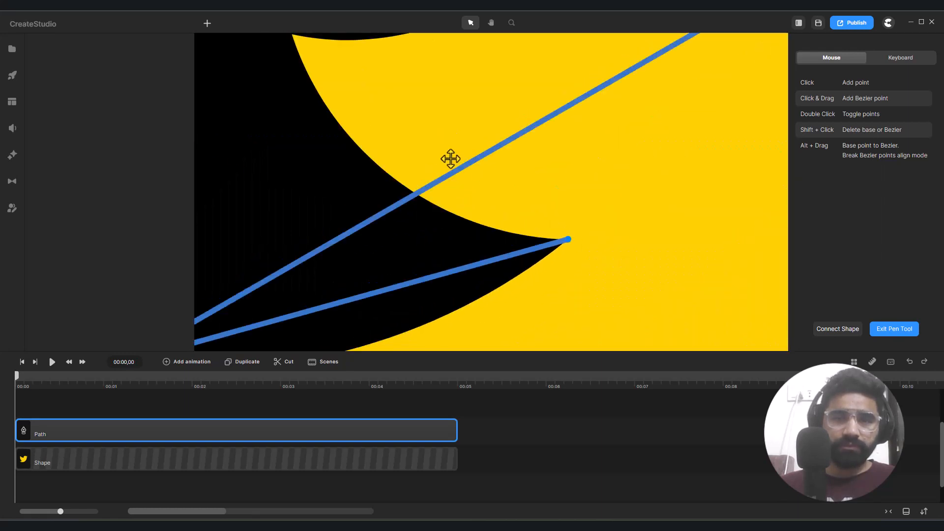
- Add path points at the lowest wing feather's tip and the notch above it
{"action": "scroll", "coordinate": [449, 158], "scroll_direction": "down", "scroll_amount": 3}
{"action": "scroll", "coordinate": [329, 91], "scroll_direction": "up", "scroll_amount": 5}
{"action": "scroll", "coordinate": [315, 69], "scroll_direction": "up", "scroll_amount": 3}
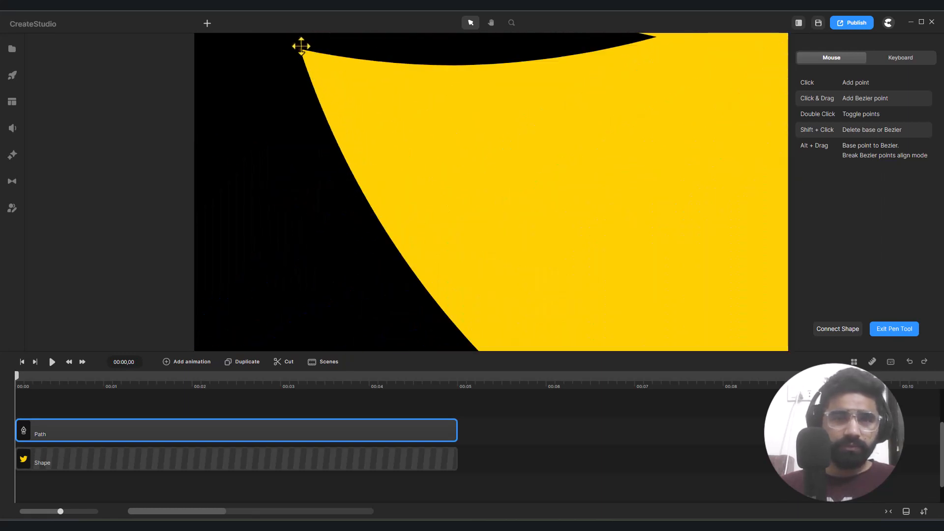
{"action": "left_click", "coordinate": [302, 45]}
{"action": "scroll", "coordinate": [344, 63], "scroll_direction": "down", "scroll_amount": 6}
{"action": "scroll", "coordinate": [389, 95], "scroll_direction": "up", "scroll_amount": 3}
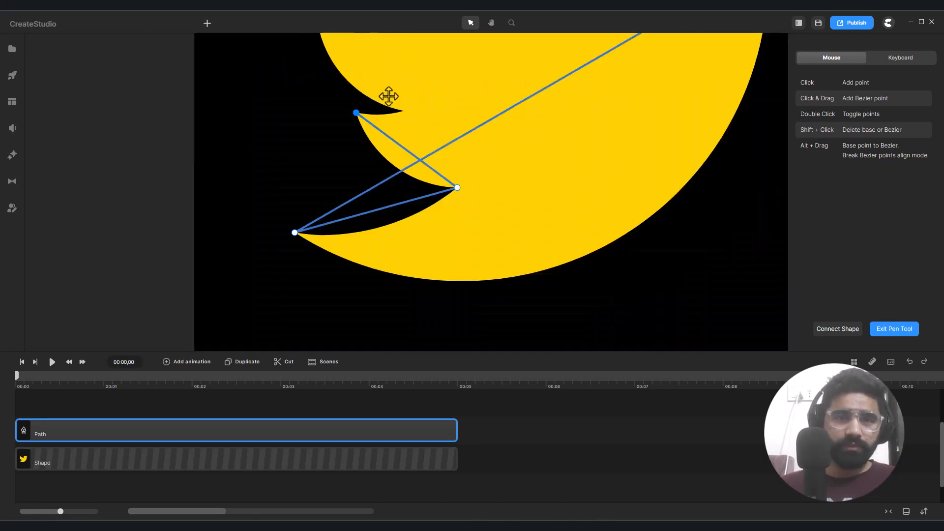
{"action": "scroll", "coordinate": [485, 206], "scroll_direction": "up", "scroll_amount": 4}
{"action": "left_click", "coordinate": [498, 207]}
{"action": "scroll", "coordinate": [418, 120], "scroll_direction": "down", "scroll_amount": 3}
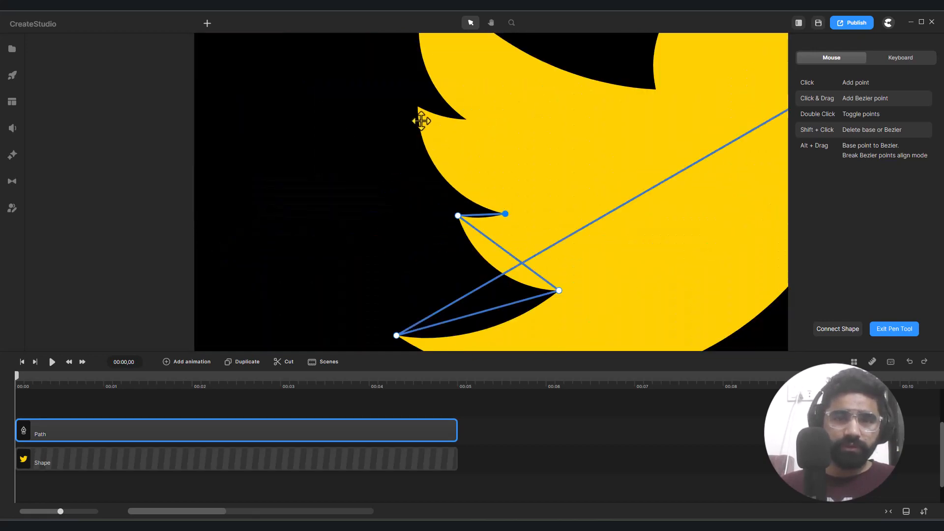
- Add path points at the middle wing feather's tip and the notch above it
{"action": "scroll", "coordinate": [413, 118], "scroll_direction": "up", "scroll_amount": 5}
{"action": "left_click", "coordinate": [412, 85]}
{"action": "scroll", "coordinate": [403, 109], "scroll_direction": "down", "scroll_amount": 2}
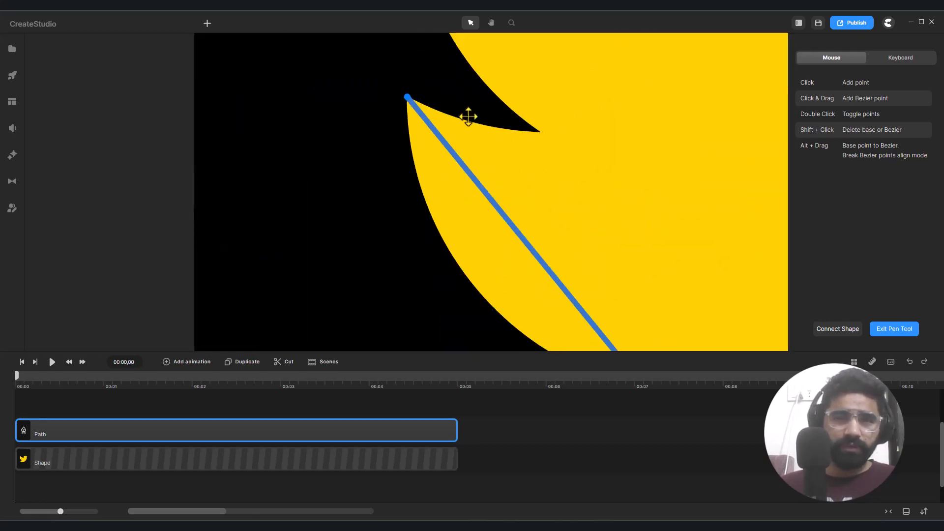
{"action": "left_click", "coordinate": [540, 132]}
{"action": "scroll", "coordinate": [535, 118], "scroll_direction": "down", "scroll_amount": 4}
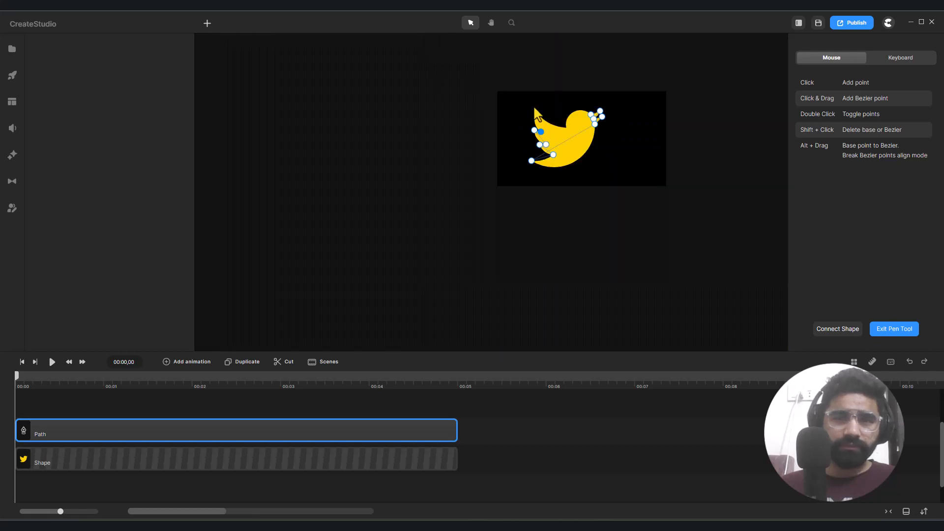
- Add path points at the top wing feather's tip and the notch where the wing meets the head
{"action": "scroll", "coordinate": [552, 183], "scroll_direction": "up", "scroll_amount": 6}
{"action": "scroll", "coordinate": [577, 217], "scroll_direction": "down", "scroll_amount": 4}
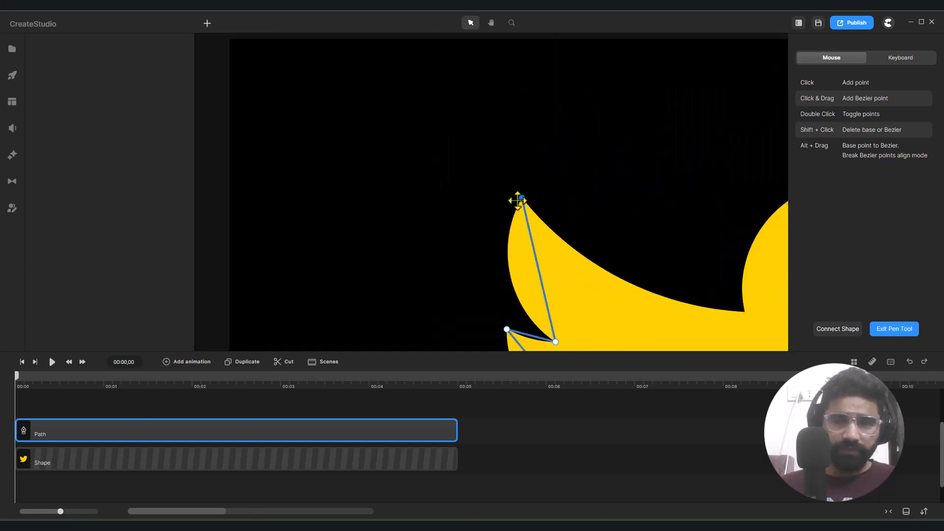
{"action": "scroll", "coordinate": [596, 255], "scroll_direction": "up", "scroll_amount": 6}
{"action": "scroll", "coordinate": [408, 268], "scroll_direction": "up", "scroll_amount": 2}
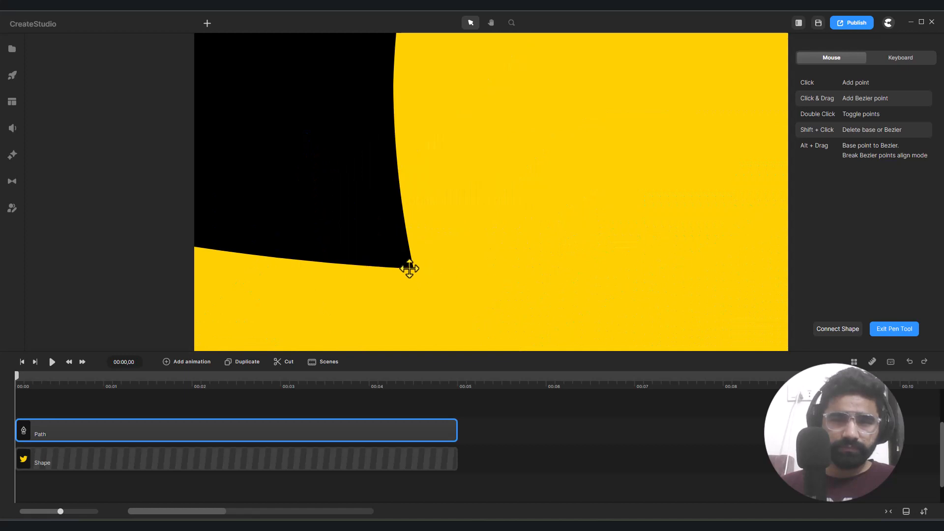
{"action": "left_click", "coordinate": [418, 268]}
{"action": "scroll", "coordinate": [423, 273], "scroll_direction": "down", "scroll_amount": 3}
{"action": "scroll", "coordinate": [426, 271], "scroll_direction": "down", "scroll_amount": 3}
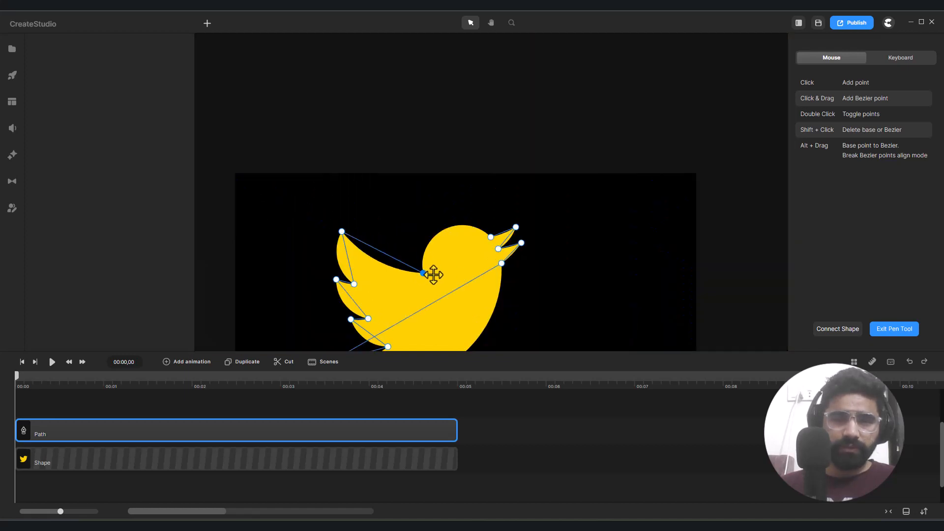
- Close the path on its starting point at the upper beak's base
{"action": "scroll", "coordinate": [521, 232], "scroll_direction": "up", "scroll_amount": 6}
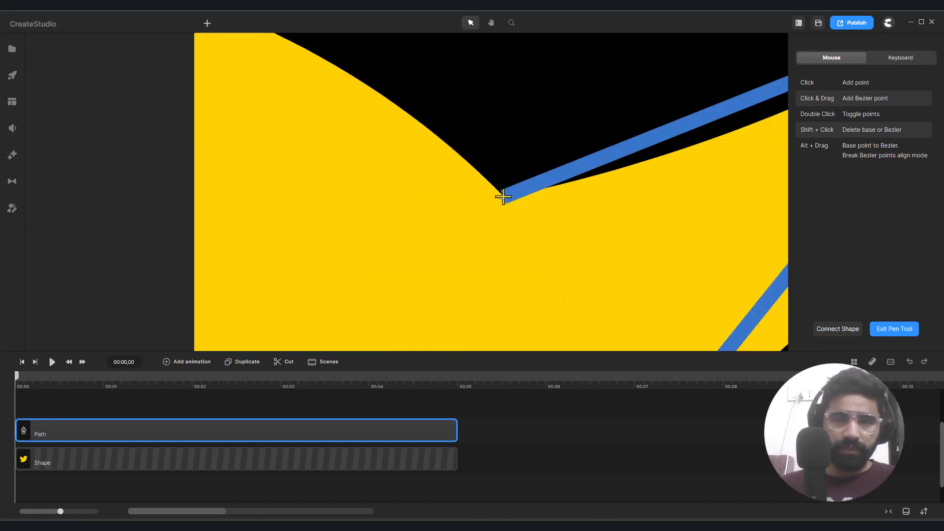
{"action": "scroll", "coordinate": [502, 197], "scroll_direction": "down", "scroll_amount": 6}
{"action": "left_click", "coordinate": [503, 197]}
{"action": "scroll", "coordinate": [503, 197], "scroll_direction": "down", "scroll_amount": 5}
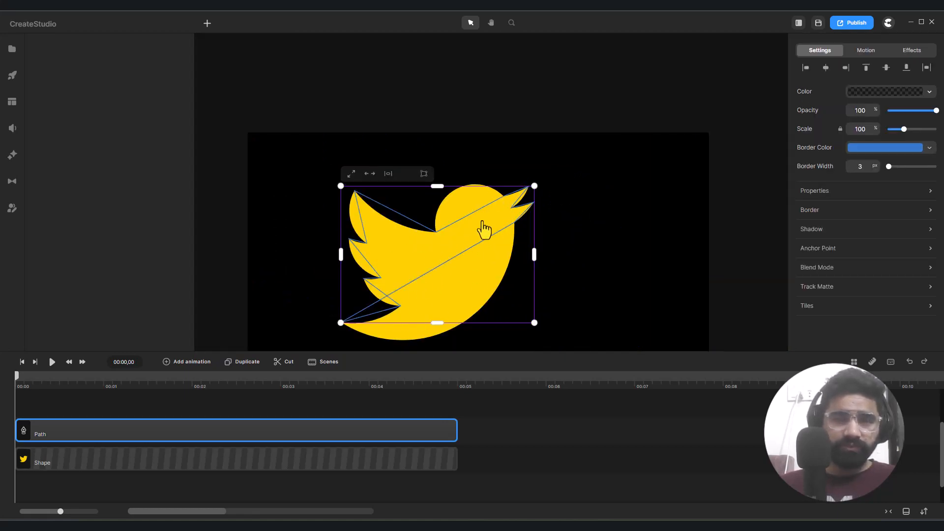
- Examine how the closed straight-sided path fits the bird around the head, beak and top wing tip
{"action": "scroll", "coordinate": [485, 228], "scroll_direction": "down", "scroll_amount": 3}
{"action": "scroll", "coordinate": [428, 213], "scroll_direction": "up", "scroll_amount": 5}
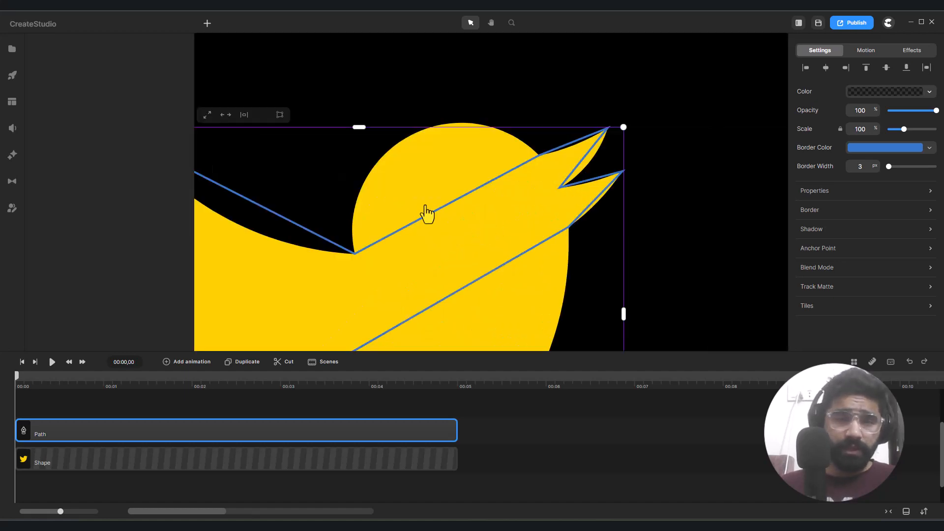
{"action": "scroll", "coordinate": [409, 224], "scroll_direction": "down", "scroll_amount": 5}
{"action": "scroll", "coordinate": [409, 224], "scroll_direction": "up", "scroll_amount": 3}
{"action": "scroll", "coordinate": [421, 222], "scroll_direction": "down", "scroll_amount": 3}
{"action": "scroll", "coordinate": [428, 222], "scroll_direction": "up", "scroll_amount": 6}
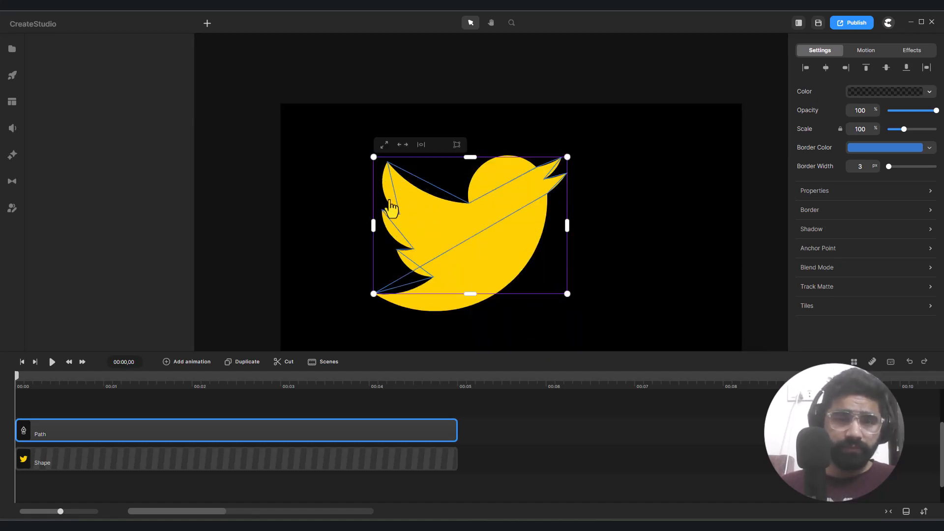
{"action": "scroll", "coordinate": [352, 129], "scroll_direction": "up", "scroll_amount": 3}
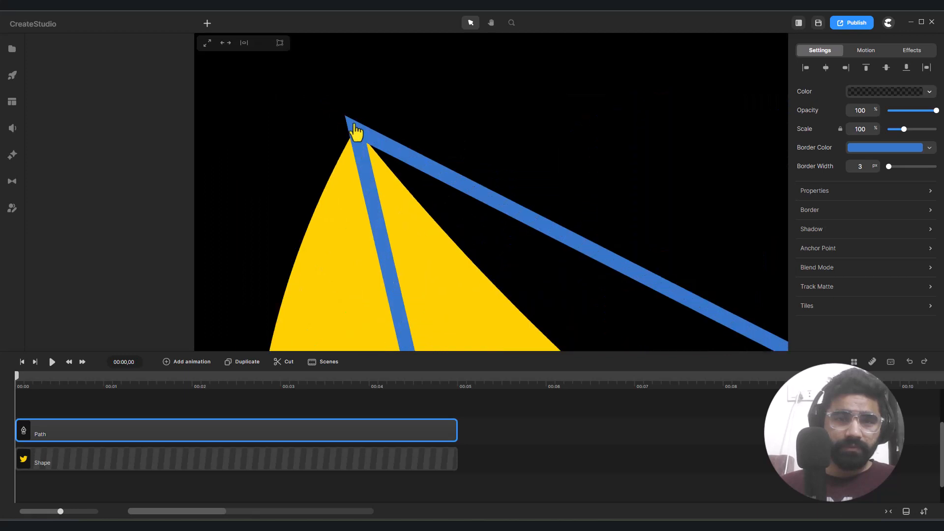
{"action": "scroll", "coordinate": [460, 154], "scroll_direction": "down", "scroll_amount": 8}
{"action": "scroll", "coordinate": [460, 155], "scroll_direction": "down", "scroll_amount": 3}
{"action": "scroll", "coordinate": [457, 158], "scroll_direction": "up", "scroll_amount": 3}
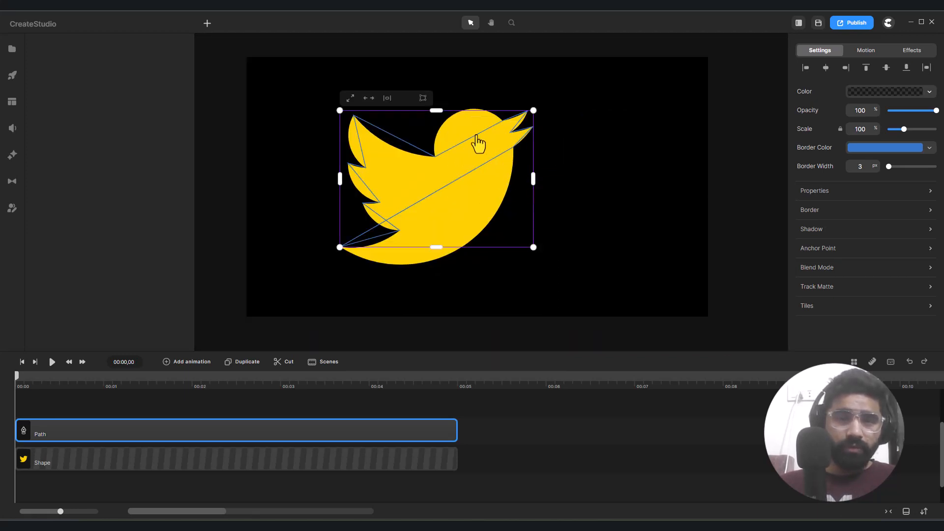
- Reopen the path for point editing and bend the segment between wing notch and upper beak around the head, lengthening both Bezier handles
{"action": "scroll", "coordinate": [482, 145], "scroll_direction": "up", "scroll_amount": 4}
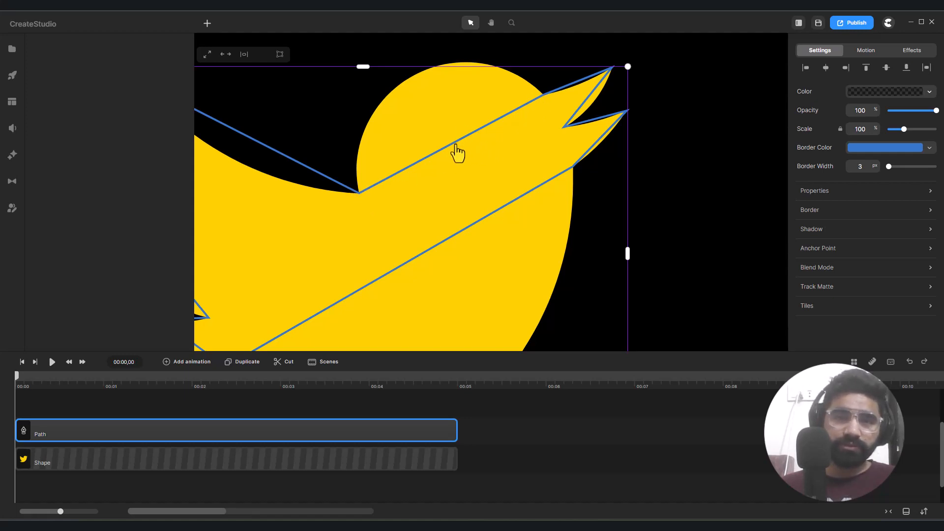
{"action": "double_click", "coordinate": [457, 153]}
{"action": "scroll", "coordinate": [457, 153], "scroll_direction": "up", "scroll_amount": 5}
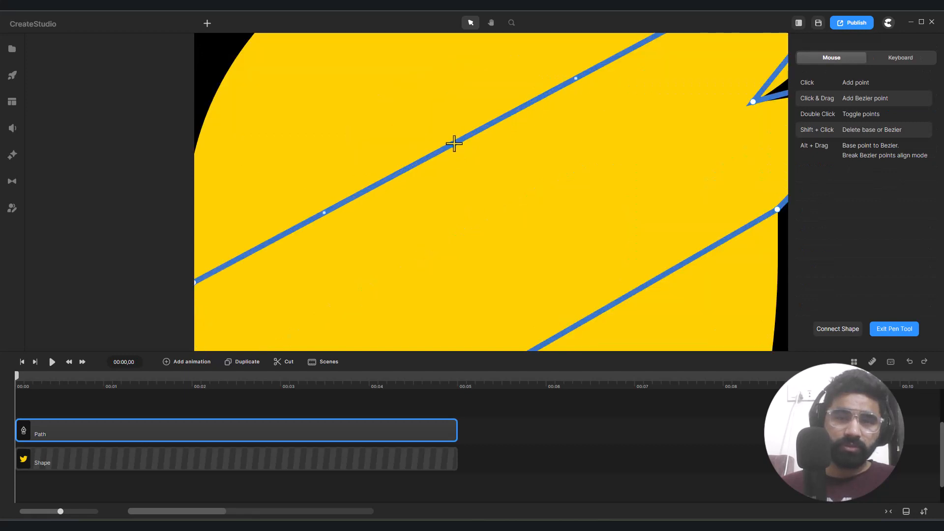
{"action": "scroll", "coordinate": [453, 144], "scroll_direction": "down", "scroll_amount": 4}
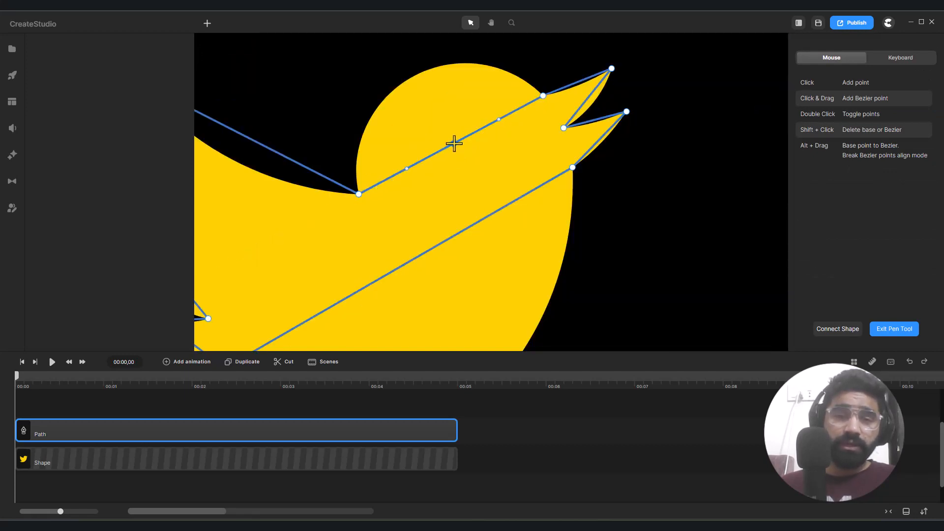
{"action": "left_click_drag", "start_coordinate": [454, 144], "coordinate": [414, 76]}
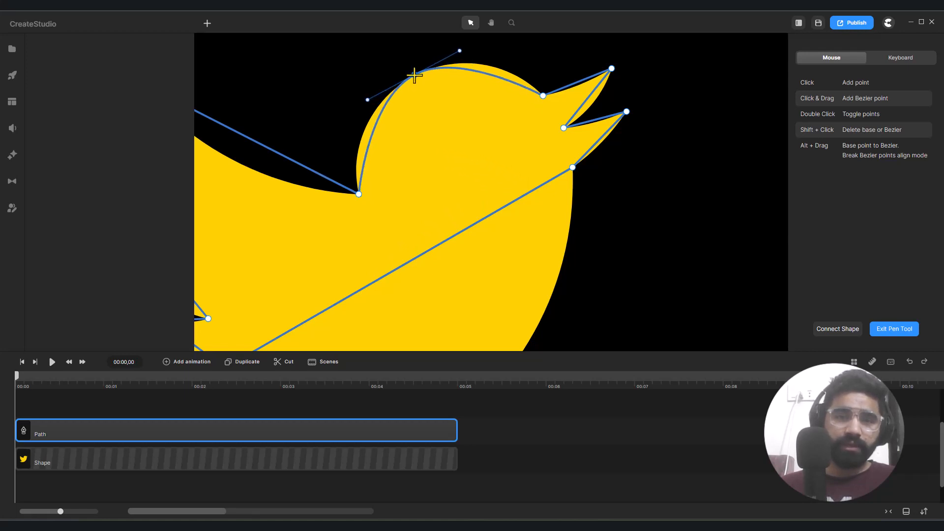
{"action": "left_click_drag", "start_coordinate": [365, 99], "coordinate": [338, 117]}
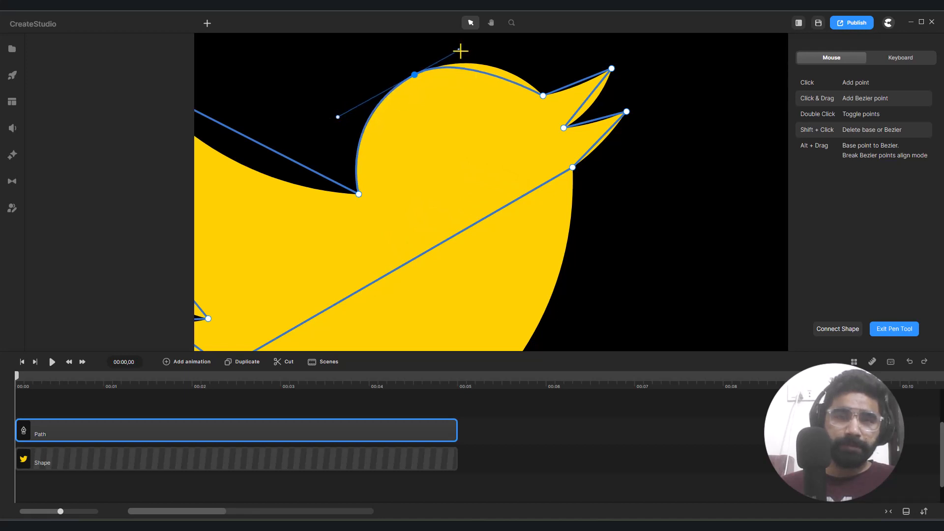
{"action": "left_click_drag", "start_coordinate": [459, 50], "coordinate": [490, 39]}
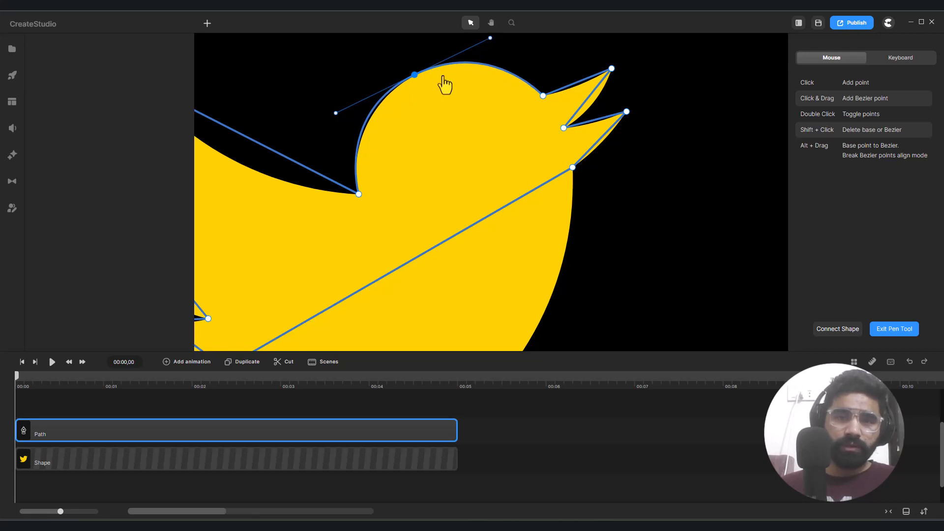
- Fine-tune the Bezier handles of the head curve so the path follows the yellow outline closely
{"action": "scroll", "coordinate": [335, 121], "scroll_direction": "up", "scroll_amount": 3}
{"action": "scroll", "coordinate": [339, 124], "scroll_direction": "down", "scroll_amount": 5}
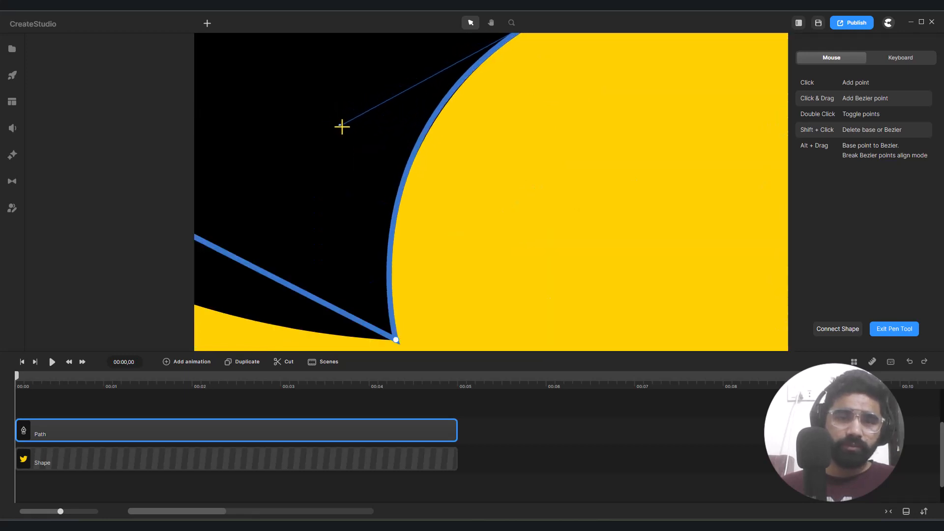
{"action": "scroll", "coordinate": [381, 118], "scroll_direction": "up", "scroll_amount": 3}
{"action": "scroll", "coordinate": [379, 110], "scroll_direction": "up", "scroll_amount": 4}
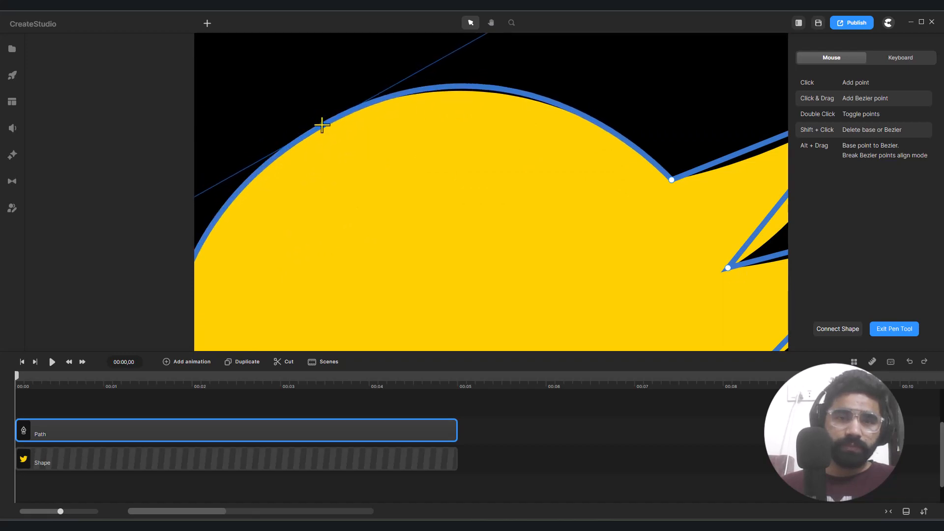
{"action": "scroll", "coordinate": [322, 127], "scroll_direction": "down", "scroll_amount": 3}
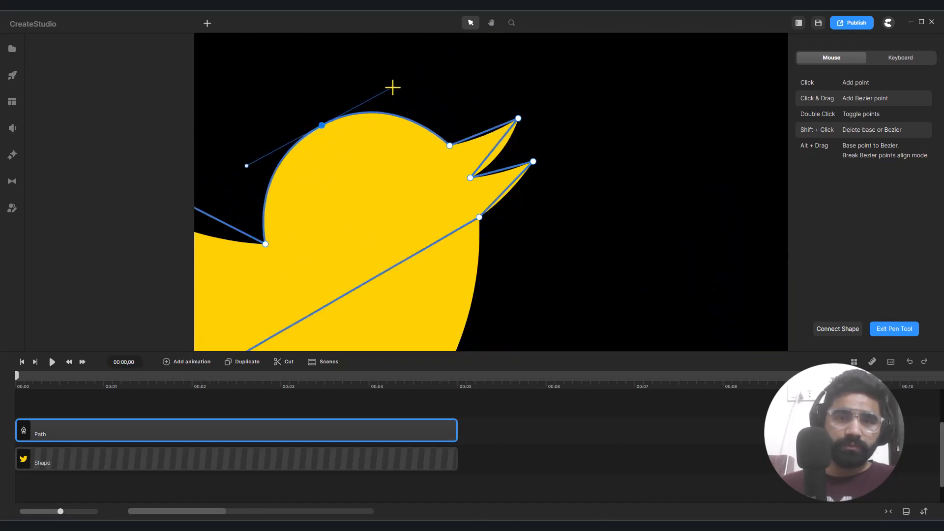
{"action": "scroll", "coordinate": [339, 129], "scroll_direction": "down", "scroll_amount": 4}
{"action": "scroll", "coordinate": [356, 154], "scroll_direction": "up", "scroll_amount": 4}
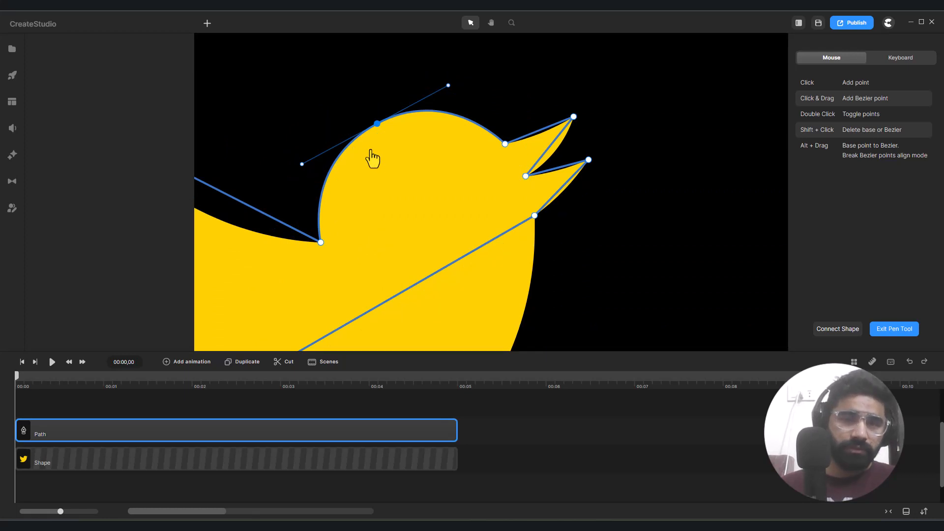
{"action": "scroll", "coordinate": [366, 153], "scroll_direction": "up", "scroll_amount": 3}
{"action": "scroll", "coordinate": [366, 154], "scroll_direction": "down", "scroll_amount": 3}
{"action": "scroll", "coordinate": [461, 182], "scroll_direction": "down", "scroll_amount": 4}
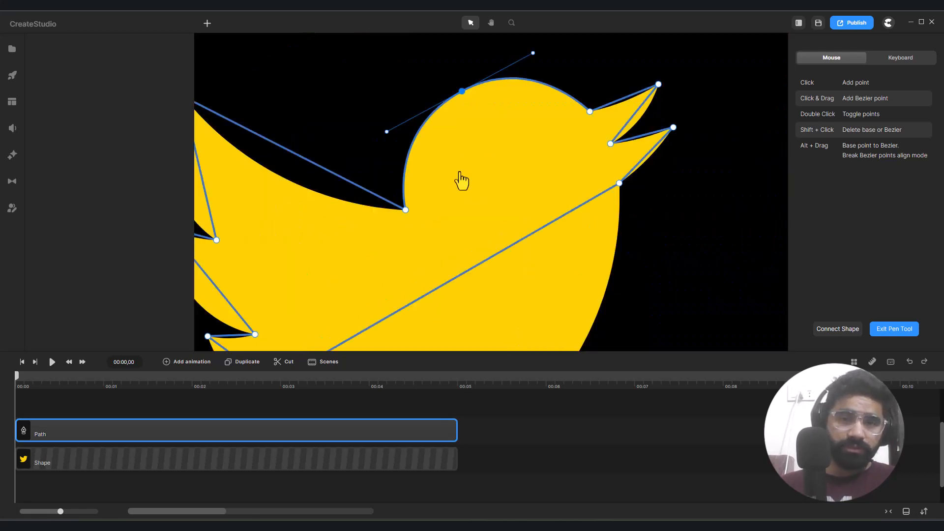
- Bend the upper and lower edges of the upper beak to match the bird's outline
{"action": "scroll", "coordinate": [512, 152], "scroll_direction": "up", "scroll_amount": 5}
{"action": "scroll", "coordinate": [295, 137], "scroll_direction": "down", "scroll_amount": 1}
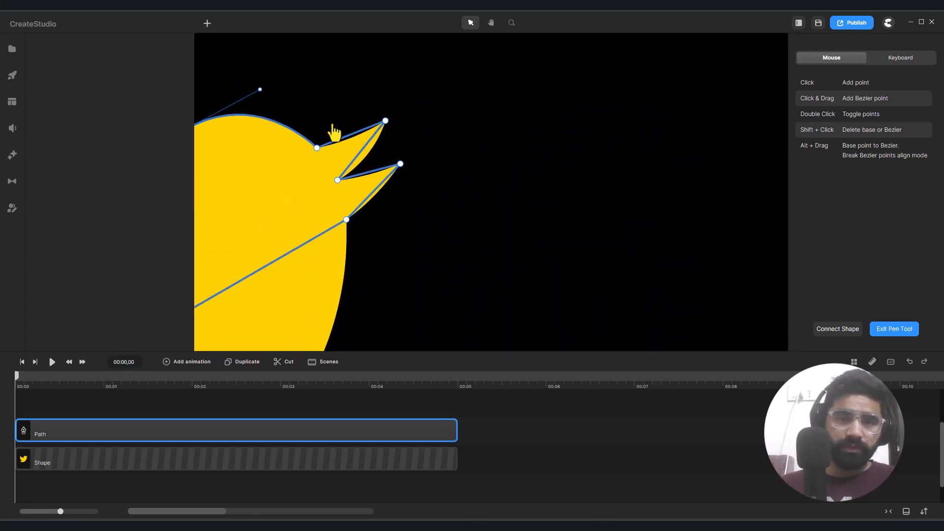
{"action": "scroll", "coordinate": [319, 121], "scroll_direction": "down", "scroll_amount": 2}
{"action": "scroll", "coordinate": [306, 109], "scroll_direction": "up", "scroll_amount": 4}
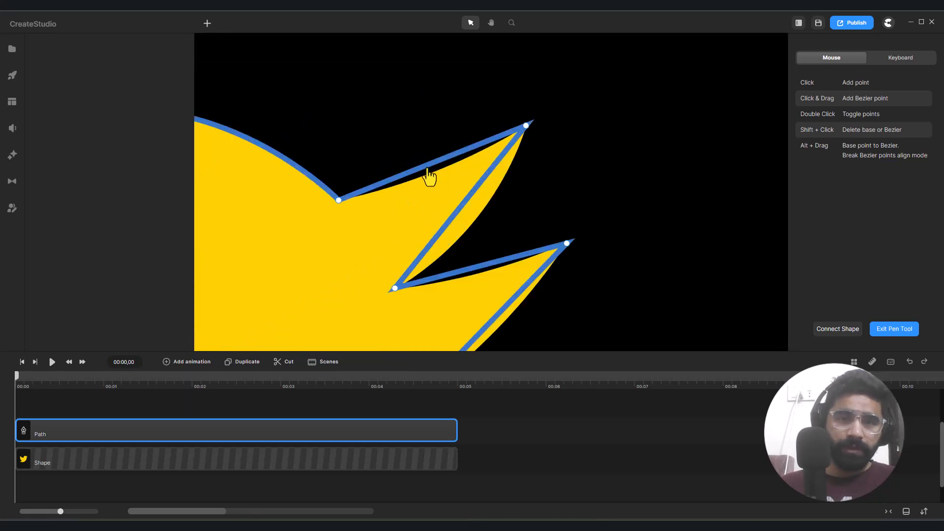
{"action": "scroll", "coordinate": [427, 177], "scroll_direction": "up", "scroll_amount": 3}
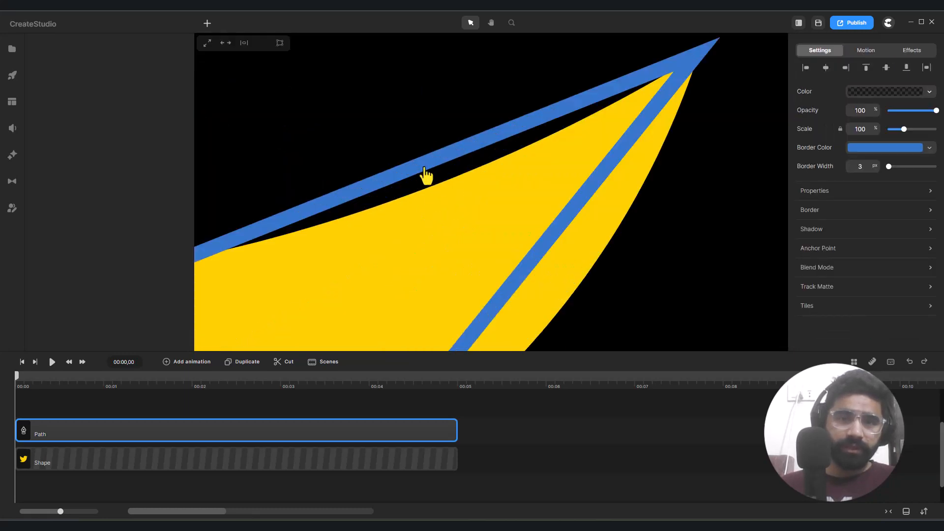
{"action": "scroll", "coordinate": [425, 177], "scroll_direction": "down", "scroll_amount": 3}
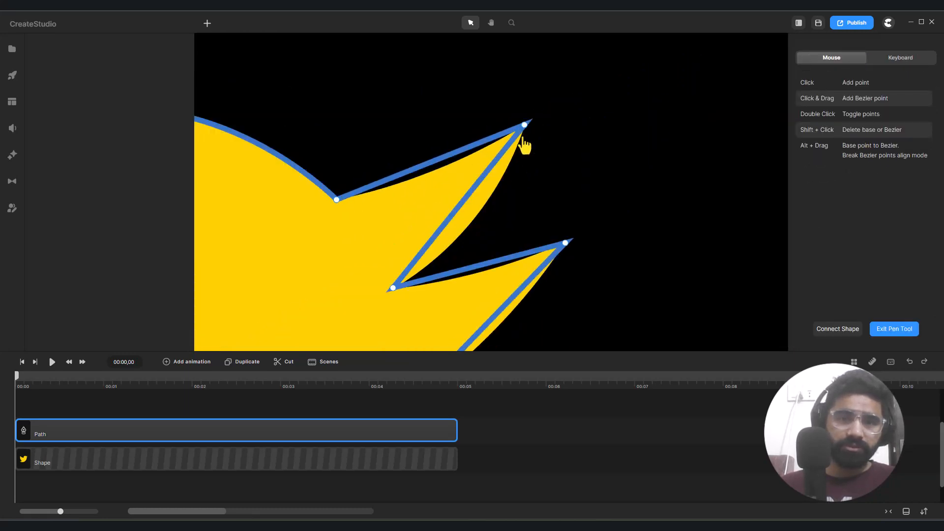
{"action": "left_click_drag", "start_coordinate": [423, 165], "coordinate": [429, 174]}
{"action": "left_click", "coordinate": [455, 211]}
{"action": "double_click", "coordinate": [451, 212]}
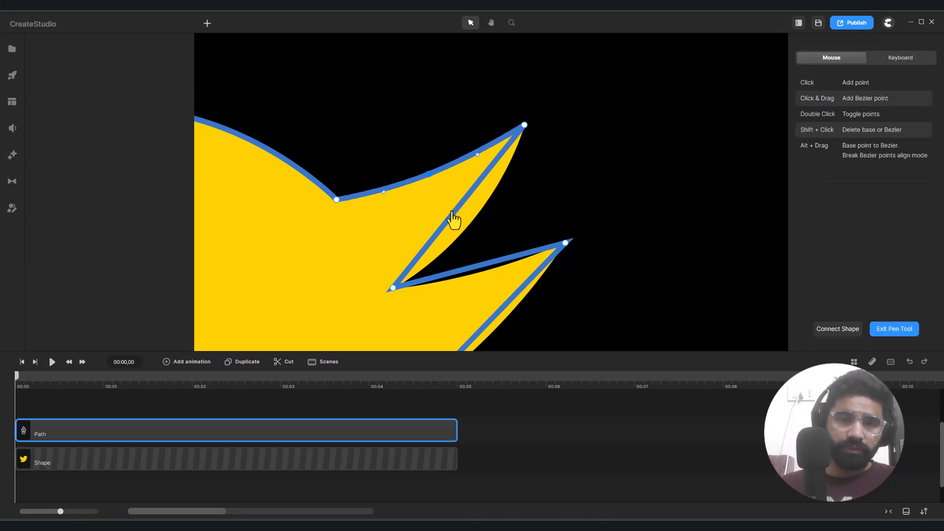
{"action": "left_click_drag", "start_coordinate": [455, 213], "coordinate": [467, 223]}
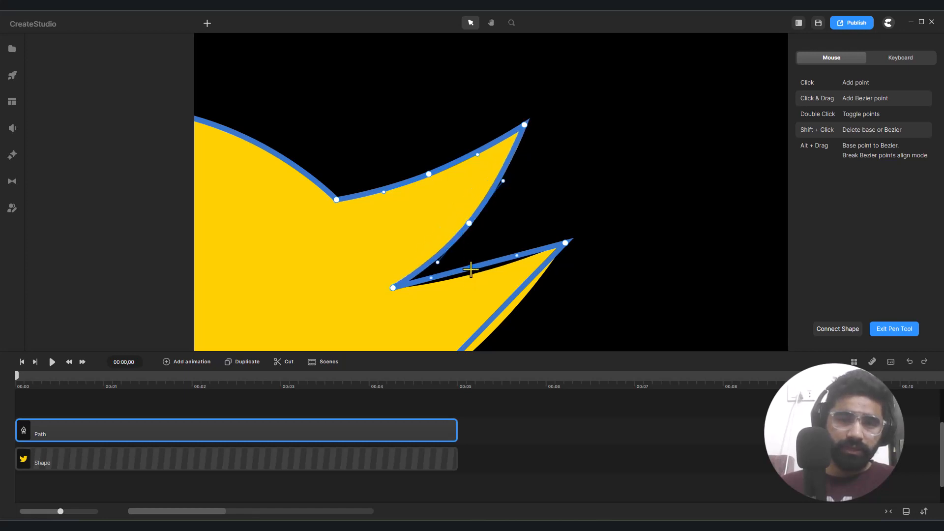
- Bend the upper and lower edges of the lower beak to match the bird's outline
{"action": "left_click_drag", "start_coordinate": [470, 270], "coordinate": [470, 277]}
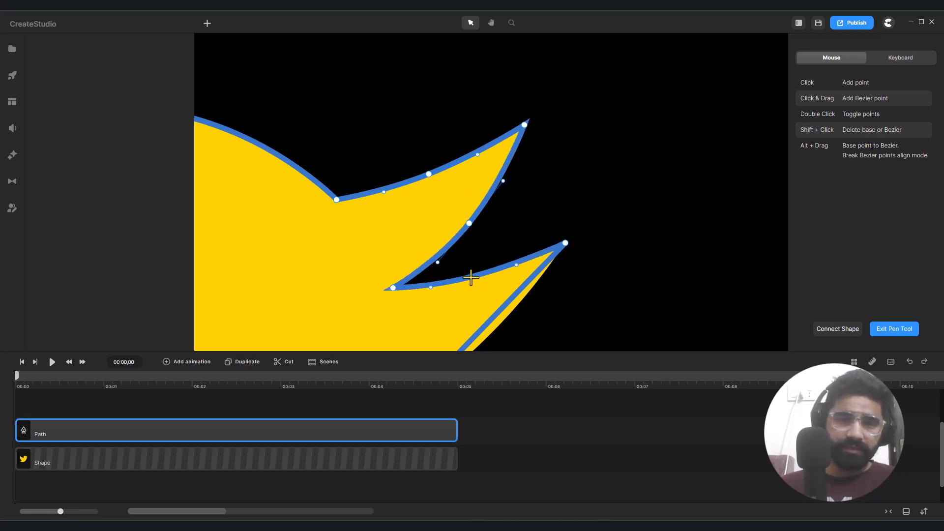
{"action": "scroll", "coordinate": [470, 277], "scroll_direction": "down", "scroll_amount": 5}
{"action": "scroll", "coordinate": [470, 293], "scroll_direction": "up", "scroll_amount": 5}
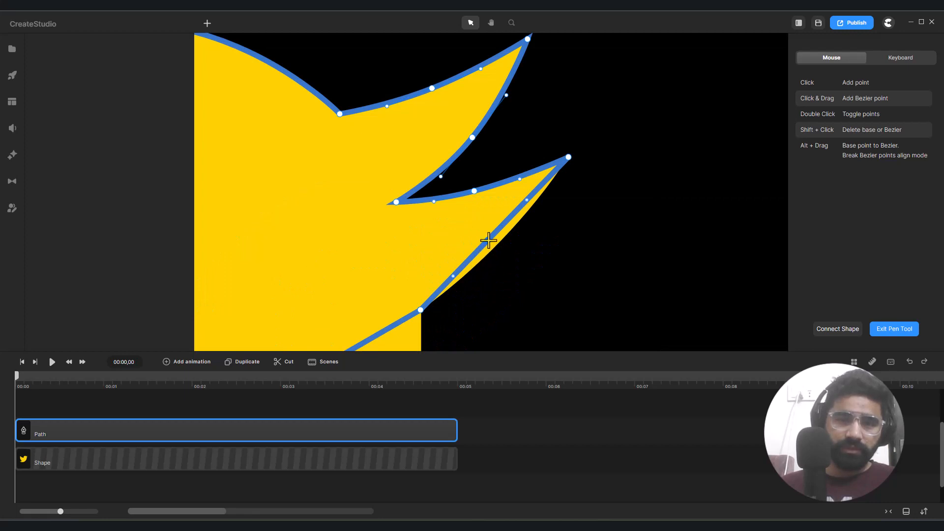
{"action": "left_click_drag", "start_coordinate": [488, 240], "coordinate": [496, 248]}
- Pull the straight segment between the lower beak's base and the tail tip out into a curve along the belly
{"action": "scroll", "coordinate": [495, 248], "scroll_direction": "down", "scroll_amount": 8}
{"action": "scroll", "coordinate": [470, 264], "scroll_direction": "up", "scroll_amount": 5}
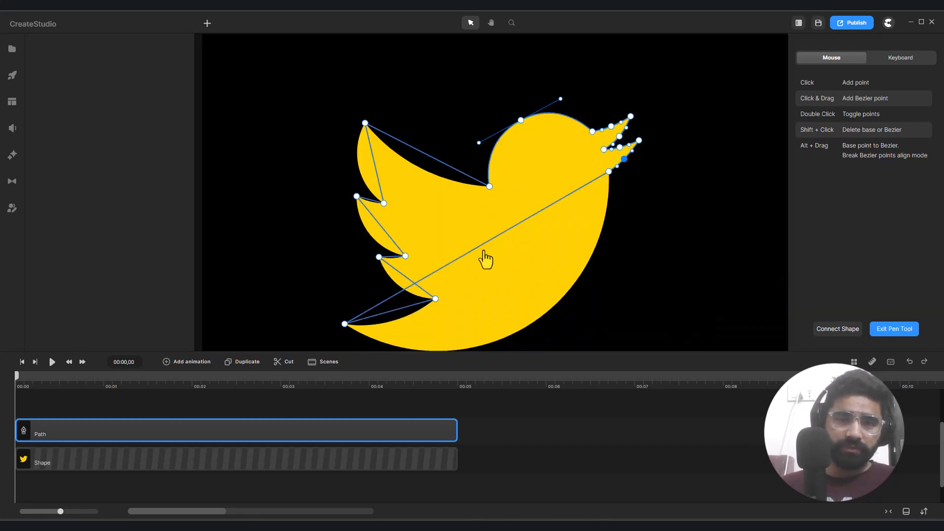
{"action": "left_click", "coordinate": [488, 240]}
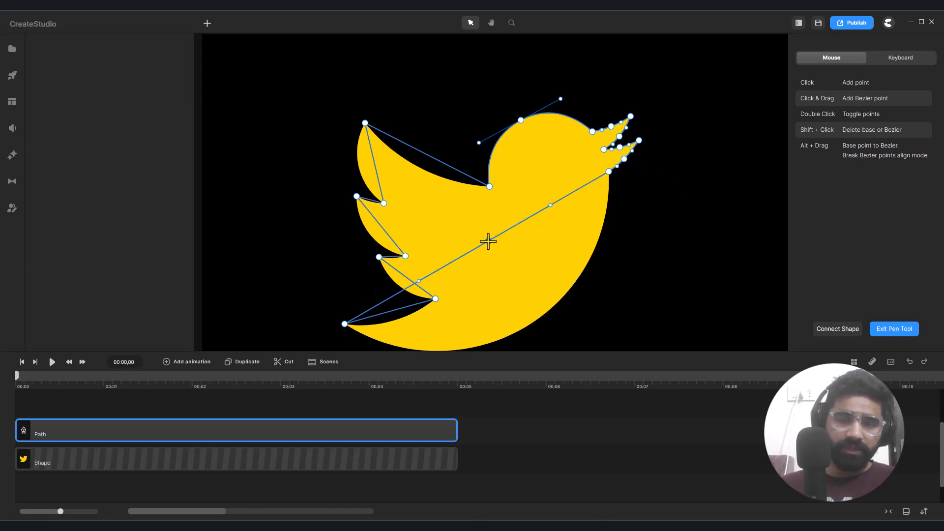
{"action": "left_click_drag", "start_coordinate": [489, 241], "coordinate": [527, 327]}
{"action": "left_click_drag", "start_coordinate": [589, 293], "coordinate": [544, 270]}
- Refine both Bezier handles of the belly curve so it hugs the outline from the lower beak to the tail tip
{"action": "scroll", "coordinate": [614, 270], "scroll_direction": "up", "scroll_amount": 5}
{"action": "scroll", "coordinate": [619, 269], "scroll_direction": "down", "scroll_amount": 7}
{"action": "scroll", "coordinate": [600, 270], "scroll_direction": "up", "scroll_amount": 4}
{"action": "scroll", "coordinate": [652, 231], "scroll_direction": "up", "scroll_amount": 3}
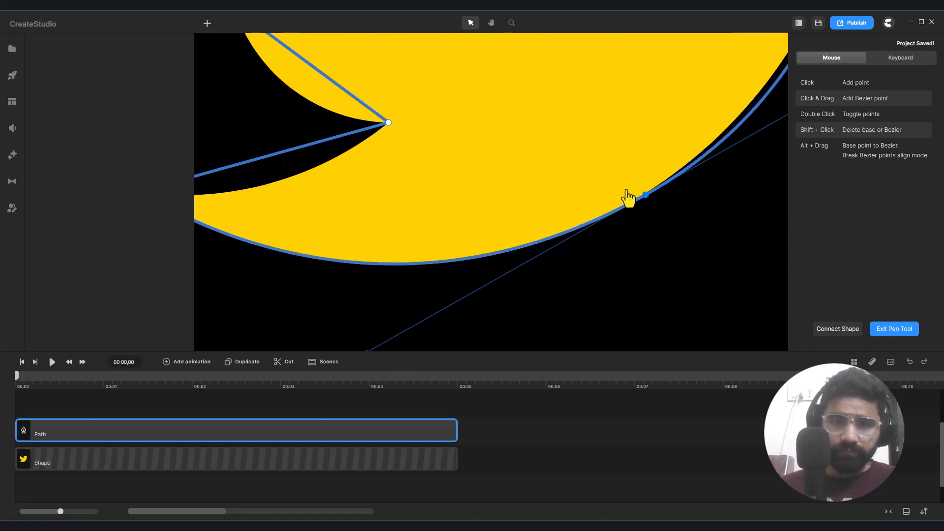
{"action": "scroll", "coordinate": [627, 197], "scroll_direction": "down", "scroll_amount": 3}
{"action": "left_click_drag", "start_coordinate": [726, 140], "coordinate": [720, 134]}
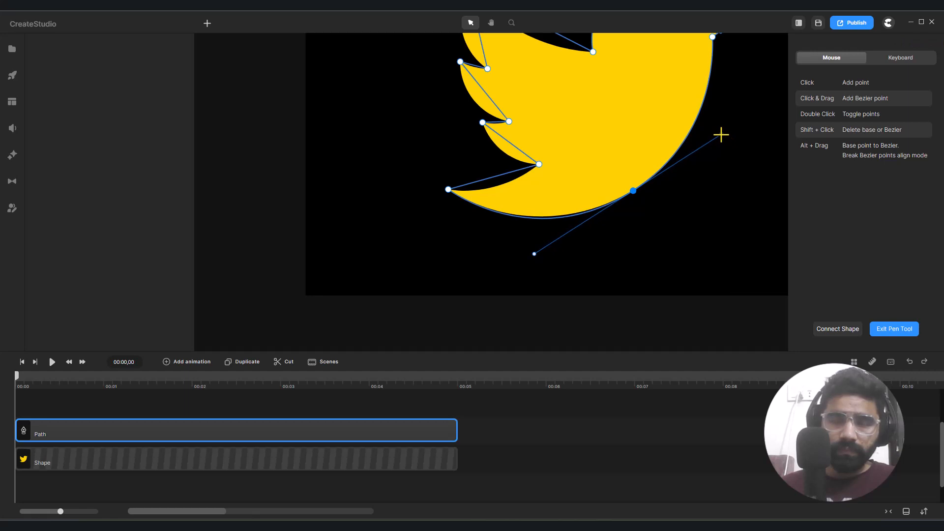
{"action": "left_click_drag", "start_coordinate": [536, 253], "coordinate": [539, 250]}
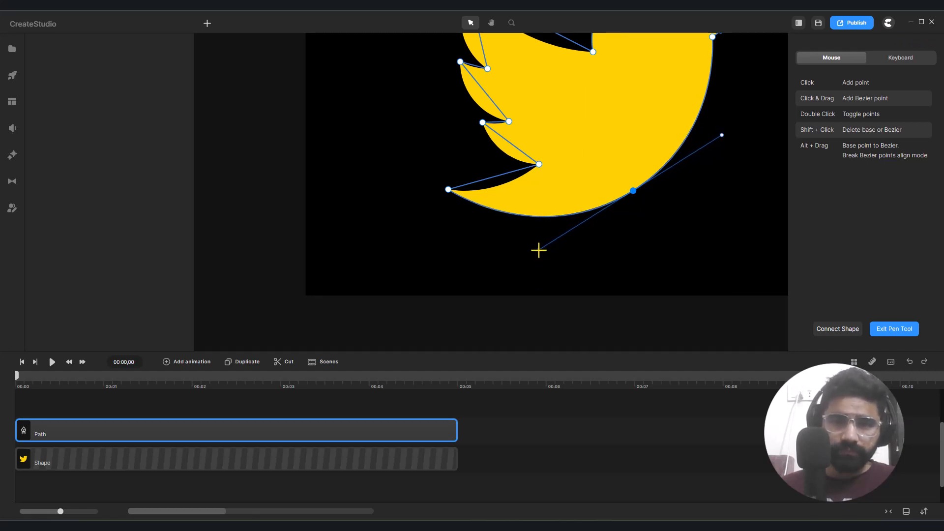
- Bend the tail's upper edge between the tail tip and the lowest wing notch to match the outline
{"action": "scroll", "coordinate": [537, 249], "scroll_direction": "down", "scroll_amount": 3}
{"action": "scroll", "coordinate": [526, 224], "scroll_direction": "up", "scroll_amount": 6}
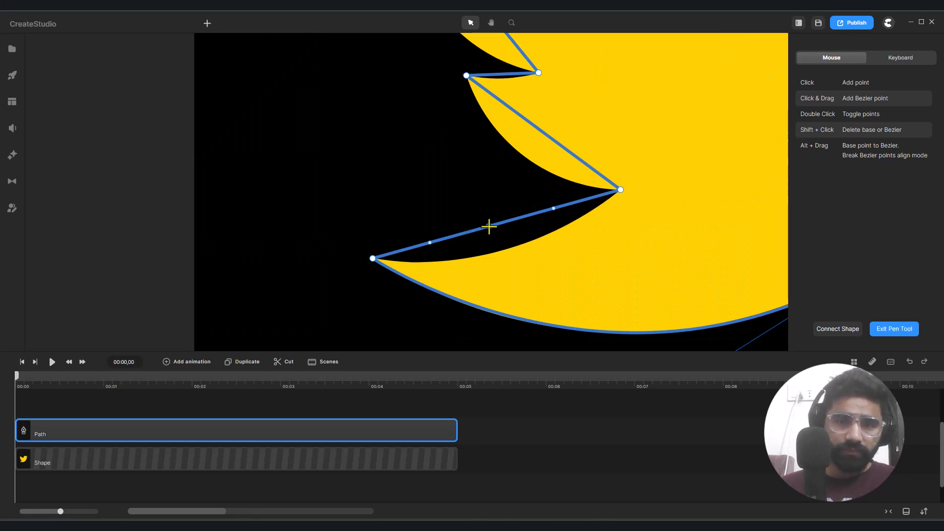
{"action": "left_click_drag", "start_coordinate": [489, 227], "coordinate": [501, 251]}
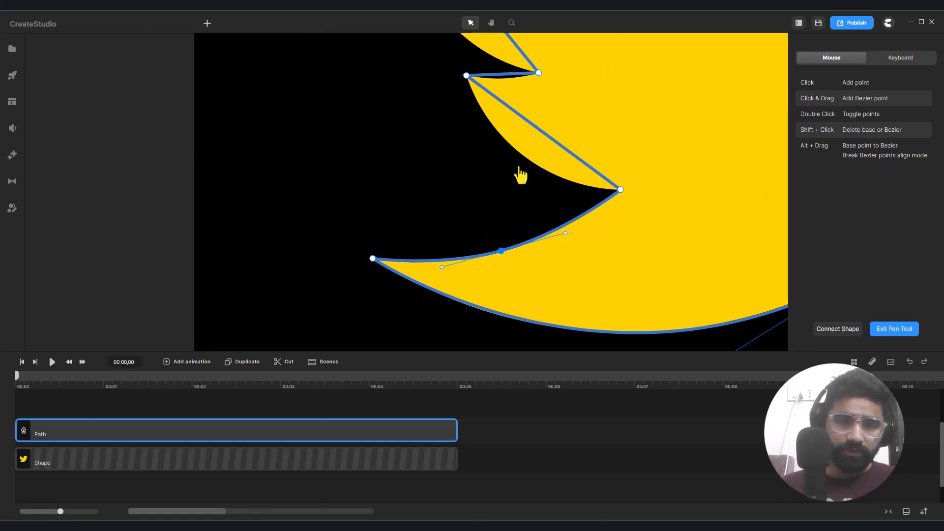
- Bend the lowest wing feather's outer edge and its short upper edge to match the bird's outline
{"action": "left_click", "coordinate": [532, 124]}
{"action": "left_click_drag", "start_coordinate": [532, 124], "coordinate": [517, 151]}
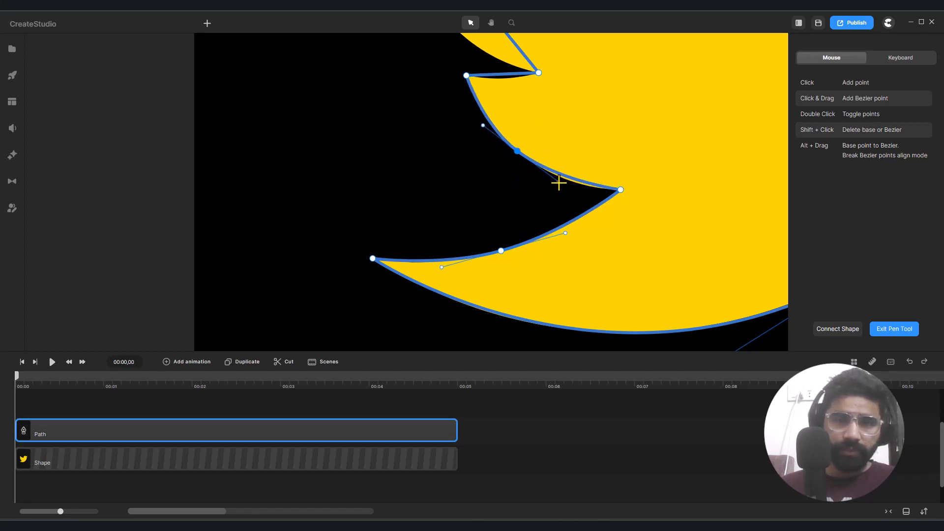
{"action": "left_click_drag", "start_coordinate": [559, 183], "coordinate": [565, 189]}
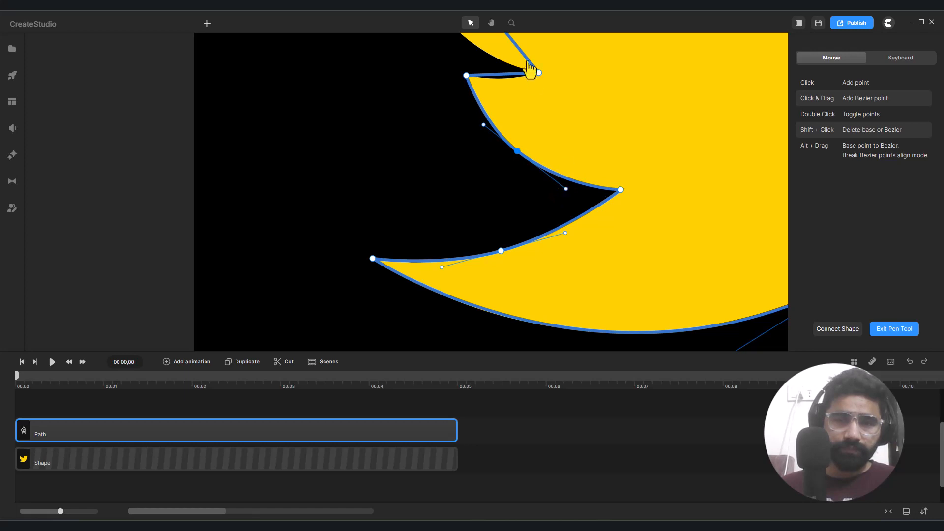
{"action": "scroll", "coordinate": [506, 73], "scroll_direction": "up", "scroll_amount": 5}
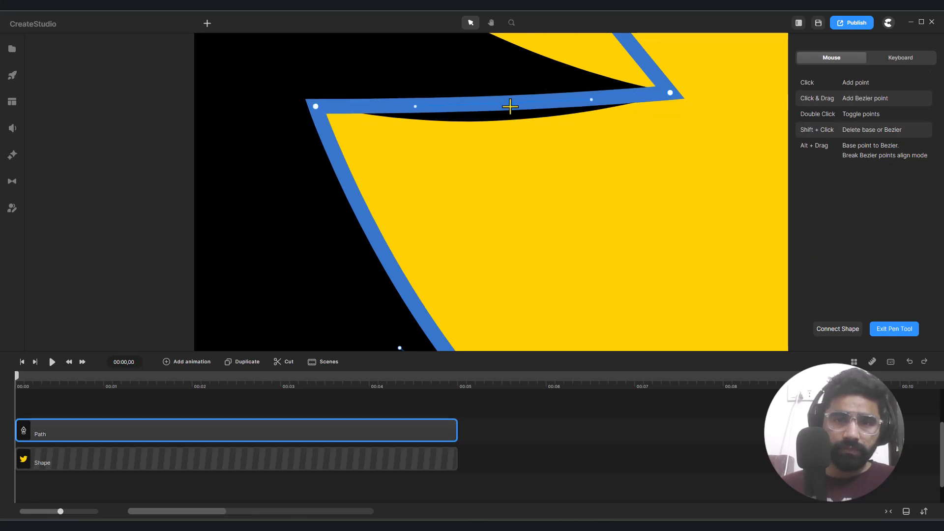
- Pull the middle wing feather's straight outer edge into a curve and refine its Bezier point and handle against the outline
{"action": "scroll", "coordinate": [511, 104], "scroll_direction": "down", "scroll_amount": 5}
{"action": "scroll", "coordinate": [498, 83], "scroll_direction": "up", "scroll_amount": 5}
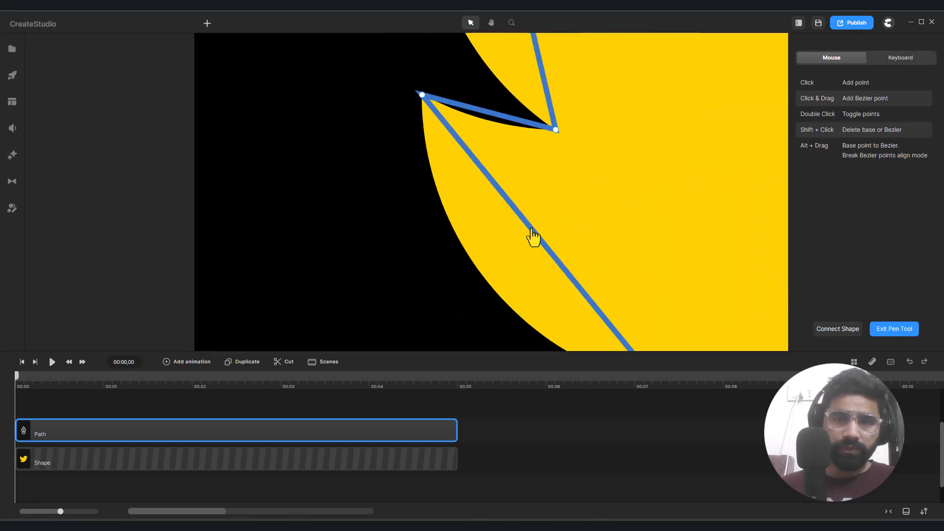
{"action": "left_click_drag", "start_coordinate": [542, 244], "coordinate": [479, 276]}
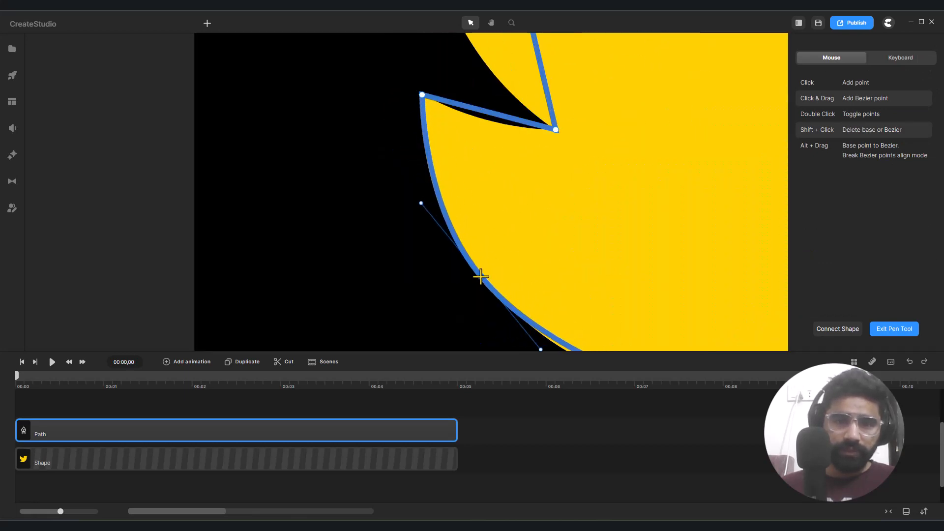
{"action": "scroll", "coordinate": [479, 276], "scroll_direction": "down", "scroll_amount": 5}
{"action": "scroll", "coordinate": [493, 280], "scroll_direction": "up", "scroll_amount": 5}
{"action": "scroll", "coordinate": [493, 280], "scroll_direction": "up", "scroll_amount": 3}
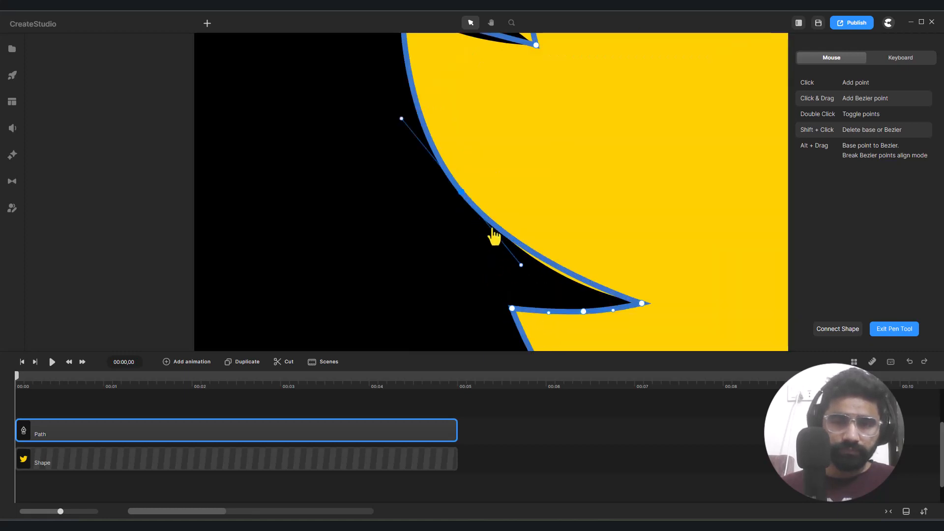
{"action": "left_click_drag", "start_coordinate": [461, 194], "coordinate": [464, 197]}
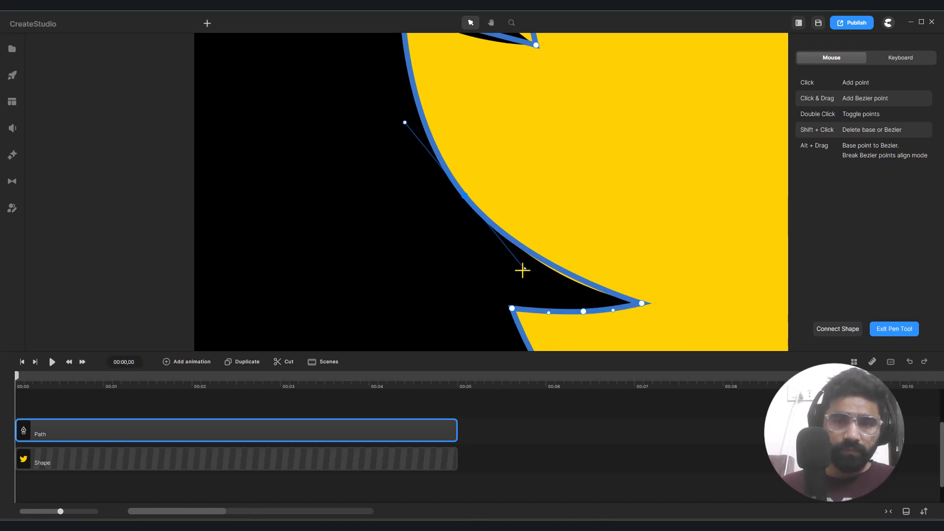
{"action": "left_click_drag", "start_coordinate": [524, 269], "coordinate": [524, 270]}
- Bend the short upper edge of the middle wing feather down to the yellow outline
{"action": "scroll", "coordinate": [524, 270], "scroll_direction": "down", "scroll_amount": 5}
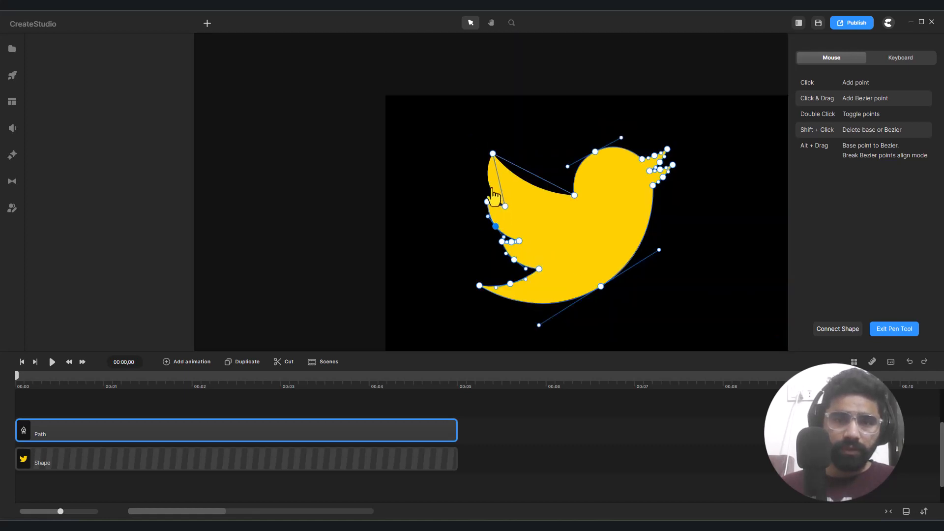
{"action": "scroll", "coordinate": [507, 196], "scroll_direction": "up", "scroll_amount": 5}
{"action": "key", "text": "Escape"}
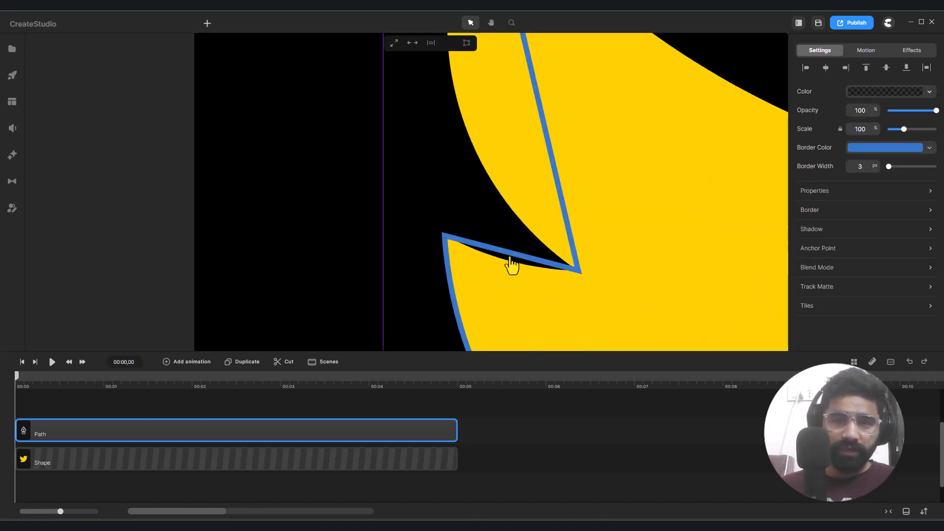
{"action": "double_click", "coordinate": [512, 264]}
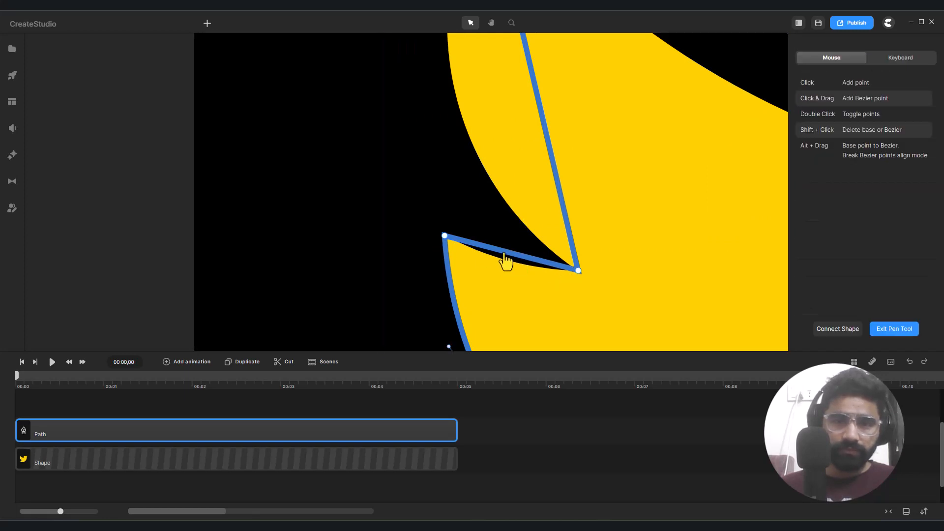
{"action": "scroll", "coordinate": [505, 261], "scroll_direction": "up", "scroll_amount": 5}
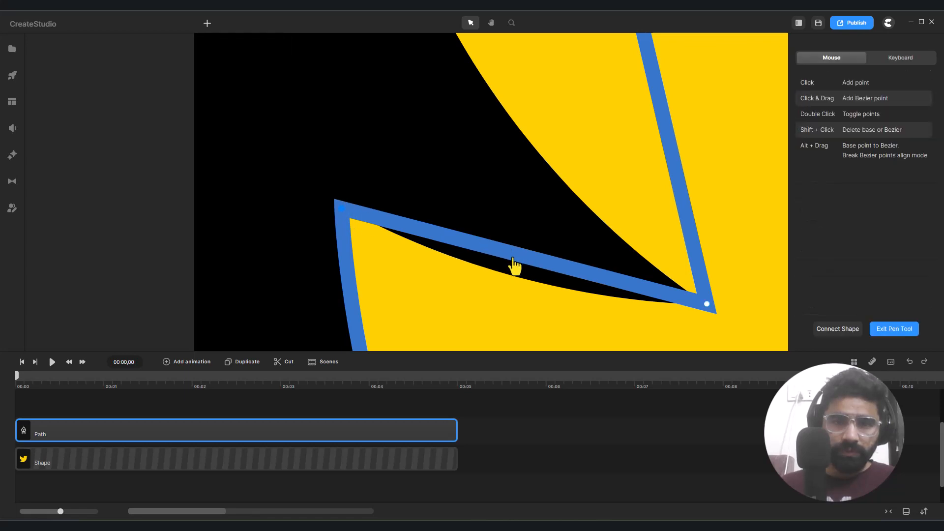
{"action": "left_click_drag", "start_coordinate": [513, 256], "coordinate": [510, 271]}
- Curve the top wing feather's outer edge and adjust both Bezier handles so it follows the outline up to the wing tip
{"action": "scroll", "coordinate": [510, 271], "scroll_direction": "down", "scroll_amount": 5}
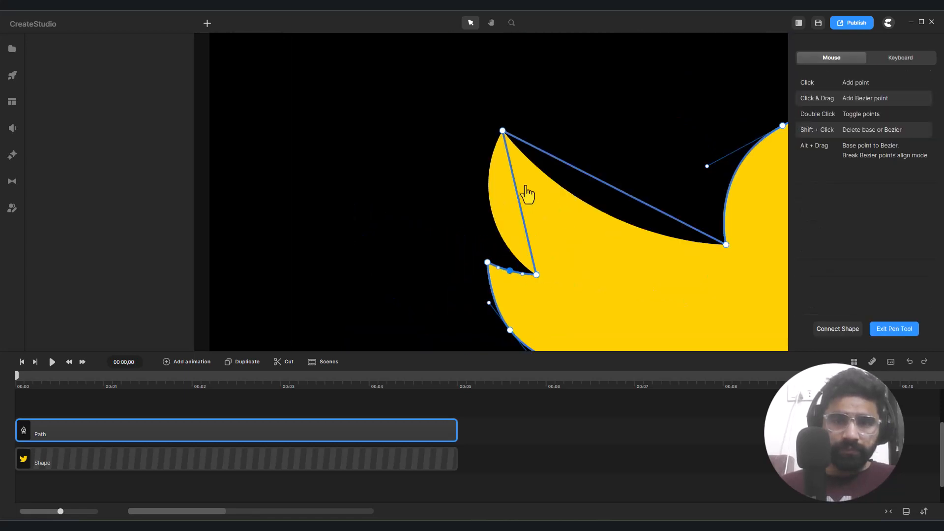
{"action": "scroll", "coordinate": [523, 182], "scroll_direction": "up", "scroll_amount": 5}
{"action": "scroll", "coordinate": [484, 287], "scroll_direction": "down", "scroll_amount": 5}
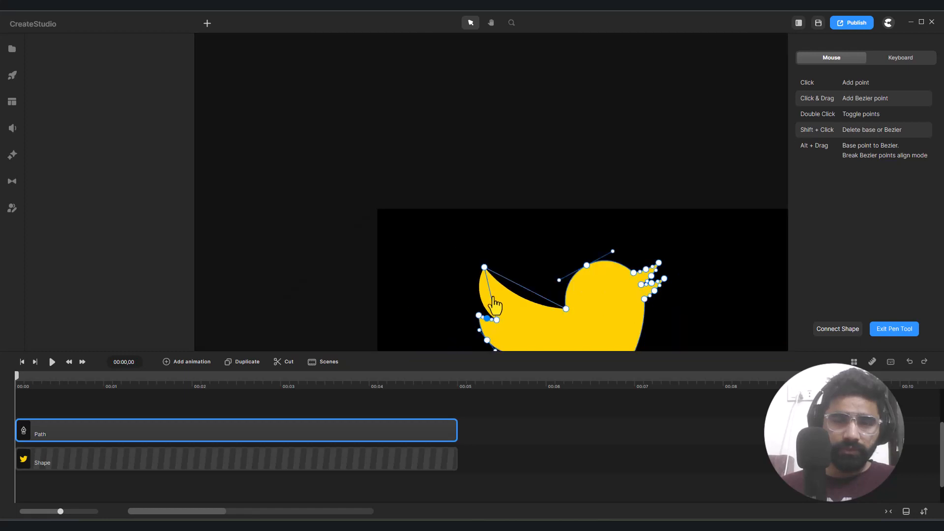
{"action": "scroll", "coordinate": [490, 300], "scroll_direction": "up", "scroll_amount": 5}
{"action": "scroll", "coordinate": [491, 301], "scroll_direction": "down", "scroll_amount": 5}
{"action": "scroll", "coordinate": [507, 230], "scroll_direction": "up", "scroll_amount": 5}
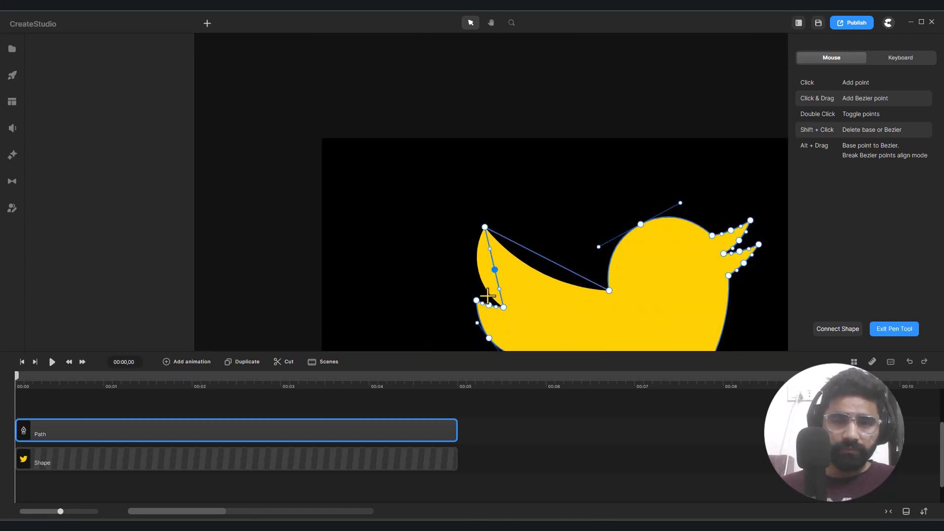
{"action": "left_click_drag", "start_coordinate": [506, 230], "coordinate": [461, 232]}
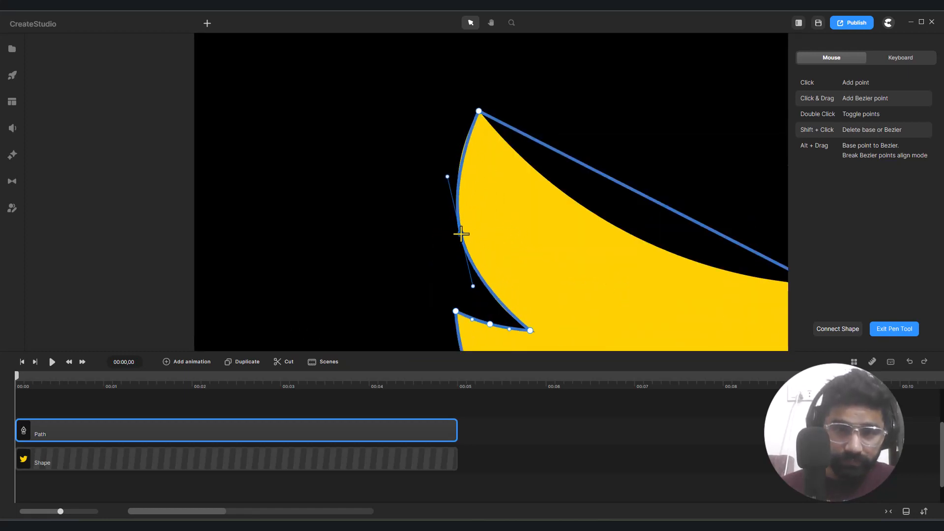
{"action": "left_click_drag", "start_coordinate": [472, 286], "coordinate": [473, 291]}
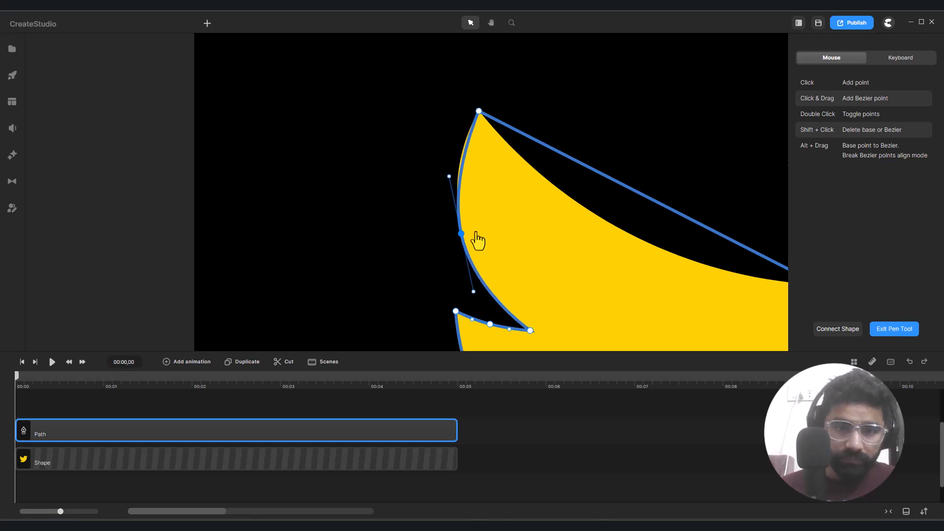
{"action": "left_click_drag", "start_coordinate": [449, 177], "coordinate": [446, 168]}
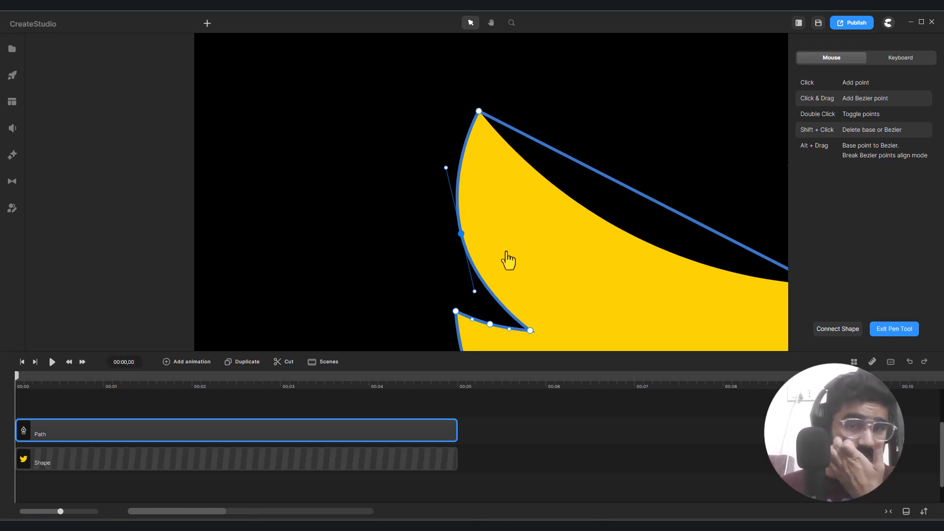
- Bend the wing's long upper edge between the wing tip and the base of the head to match the outline
{"action": "scroll", "coordinate": [426, 169], "scroll_direction": "down", "scroll_amount": 3}
{"action": "scroll", "coordinate": [503, 169], "scroll_direction": "up", "scroll_amount": 3}
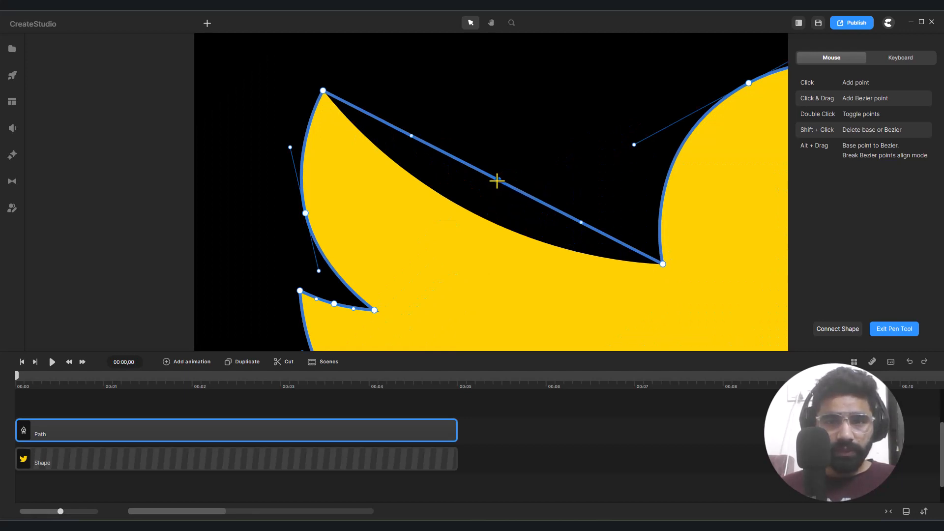
{"action": "left_click_drag", "start_coordinate": [496, 181], "coordinate": [471, 213]}
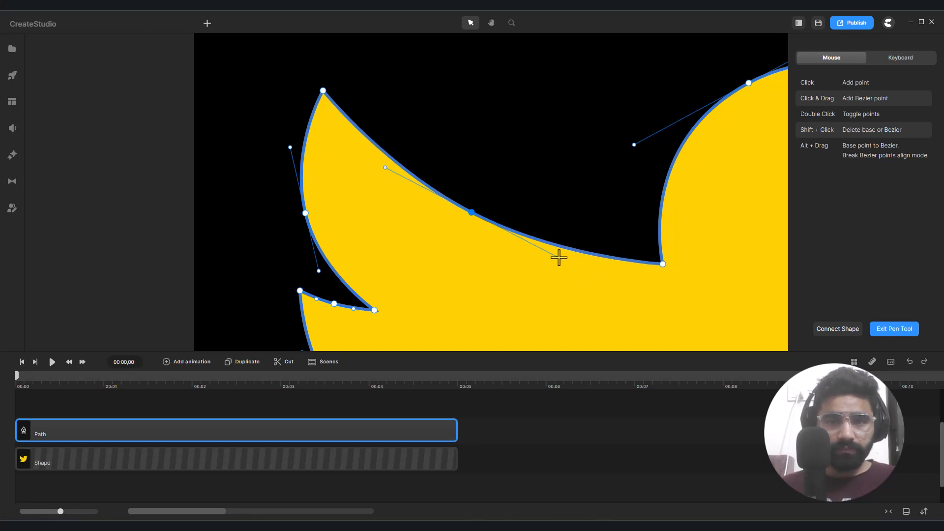
- Exit the Pen tool and move the traced path to the right of the yellow bird
{"action": "scroll", "coordinate": [468, 201], "scroll_direction": "down", "scroll_amount": 5}
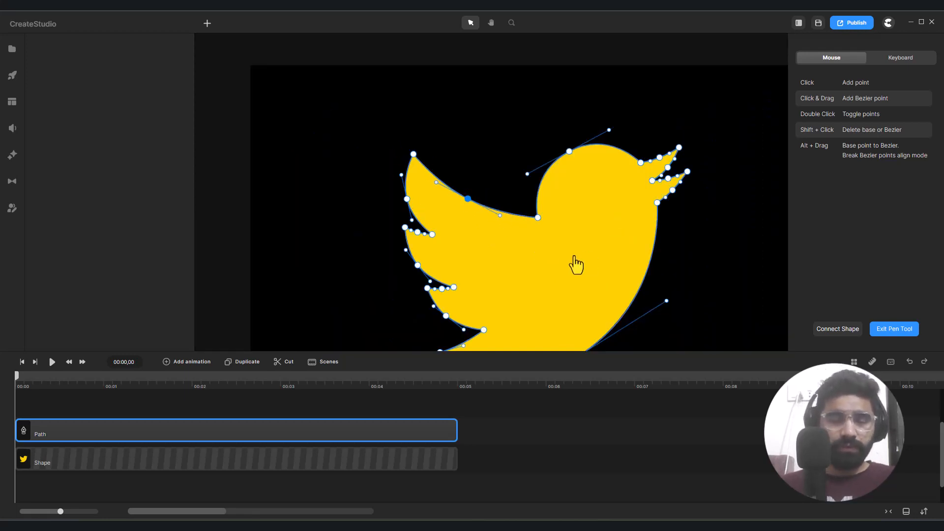
{"action": "scroll", "coordinate": [573, 263], "scroll_direction": "down", "scroll_amount": 3}
{"action": "scroll", "coordinate": [564, 246], "scroll_direction": "up", "scroll_amount": 3}
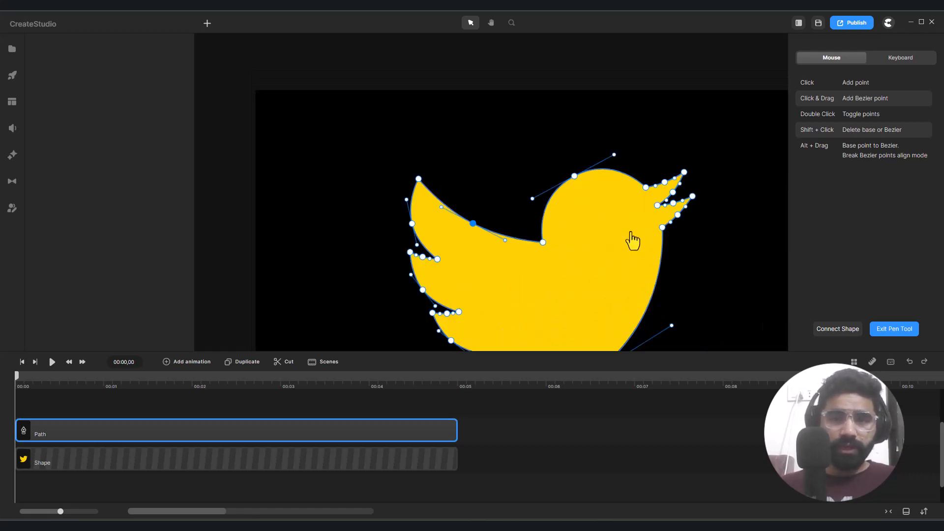
{"action": "left_click", "coordinate": [900, 331]}
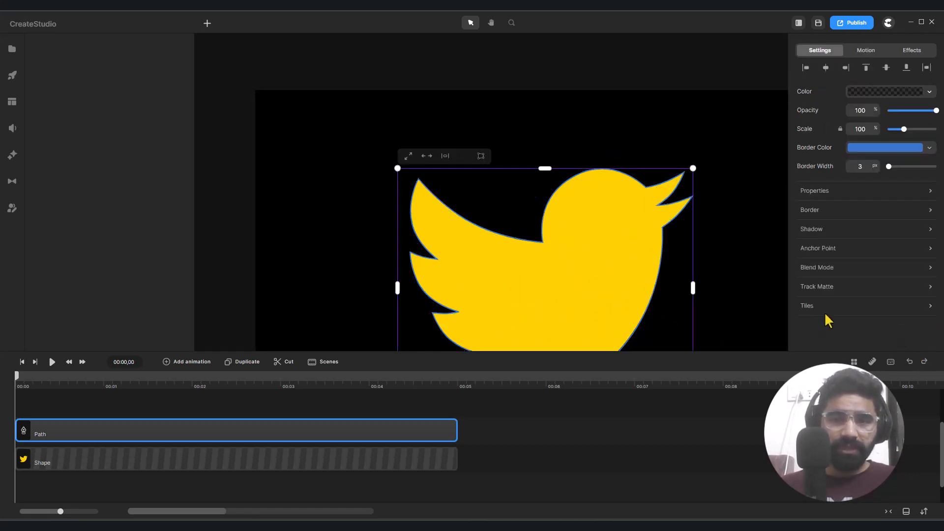
{"action": "scroll", "coordinate": [499, 249], "scroll_direction": "down", "scroll_amount": 3}
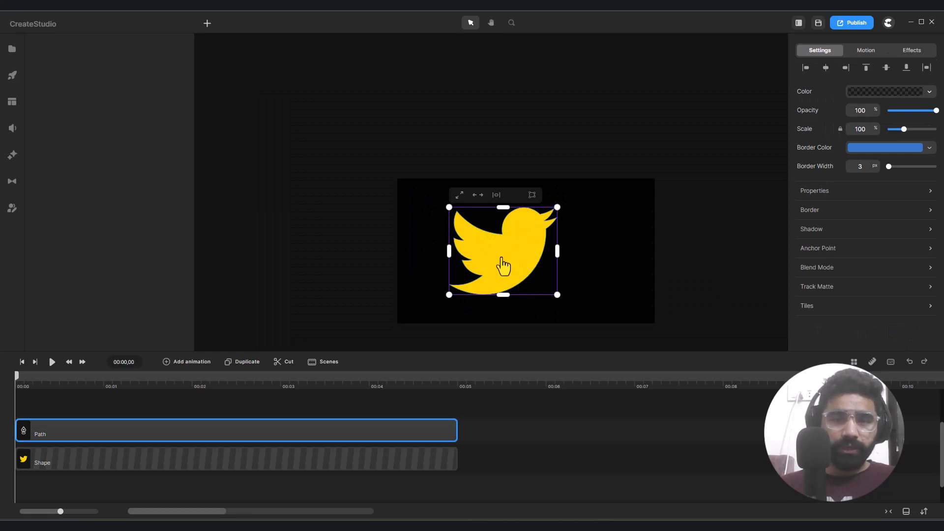
{"action": "left_click_drag", "start_coordinate": [502, 259], "coordinate": [603, 259]}
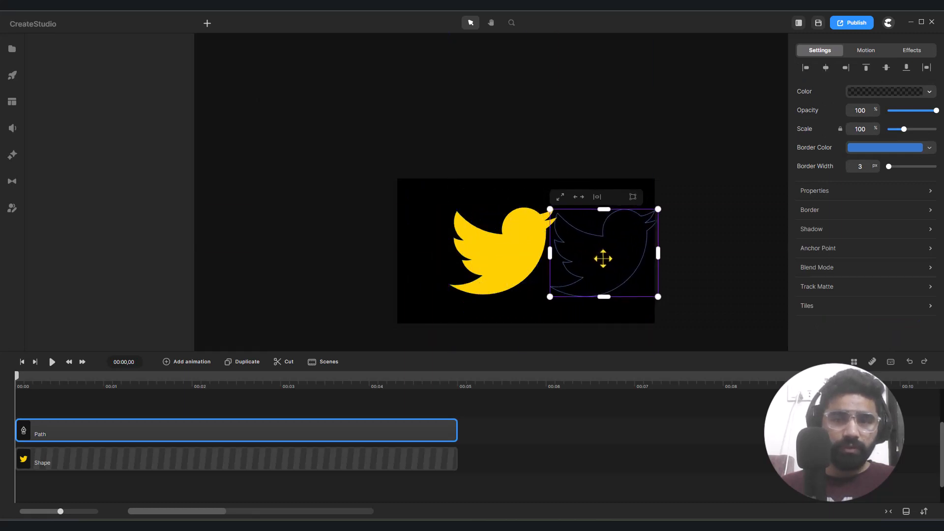
- Fill the traced bird with blue 0591ce and line it up beside the yellow bird
{"action": "scroll", "coordinate": [595, 266], "scroll_direction": "up", "scroll_amount": 3}
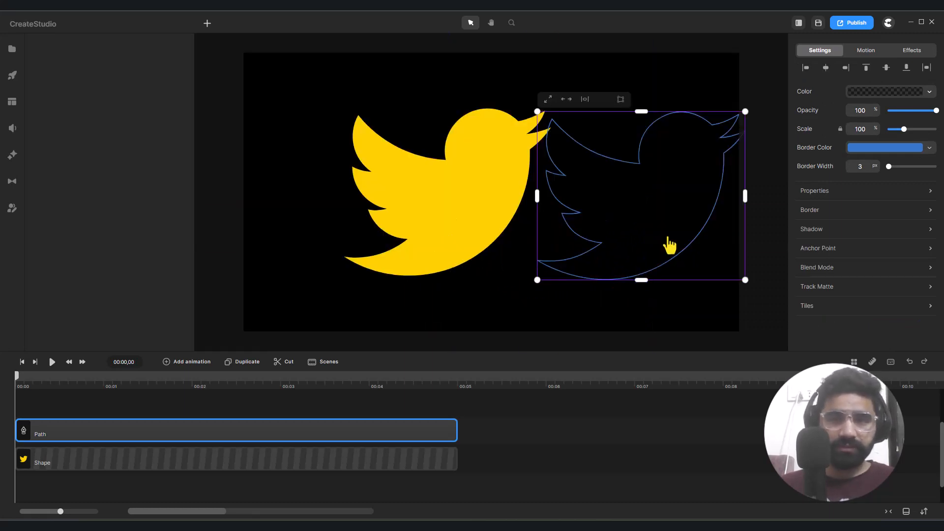
{"action": "left_click", "coordinate": [873, 93]}
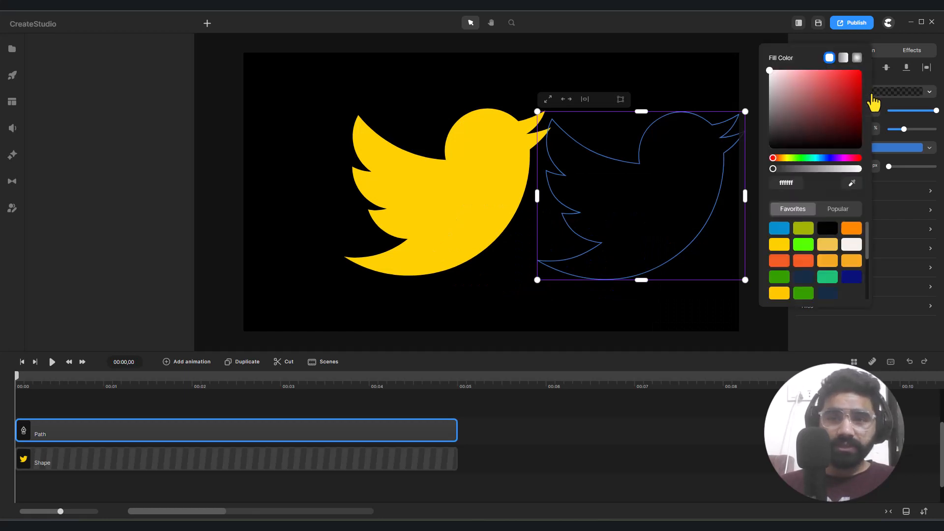
{"action": "left_click", "coordinate": [779, 228]}
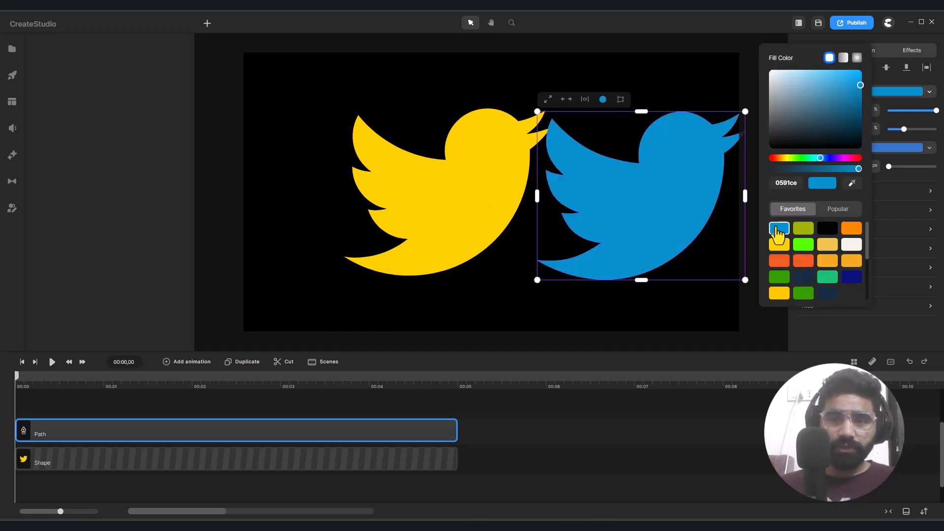
{"action": "left_click_drag", "start_coordinate": [677, 212], "coordinate": [667, 210]}
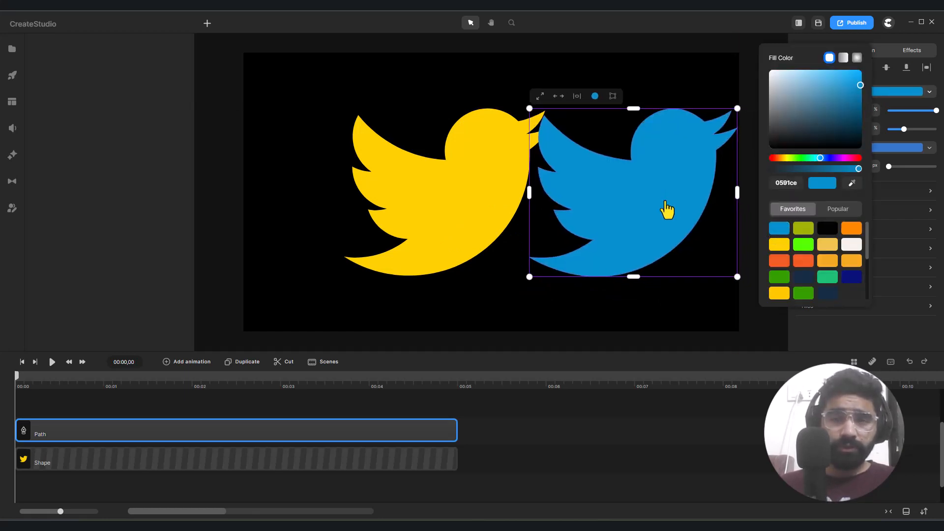
{"action": "left_click", "coordinate": [683, 301]}
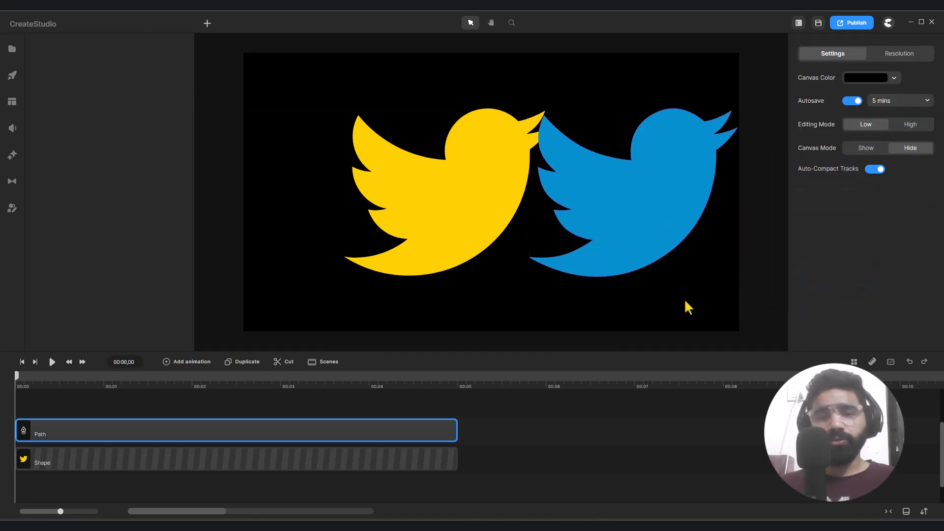
{"action": "left_click", "coordinate": [651, 233]}
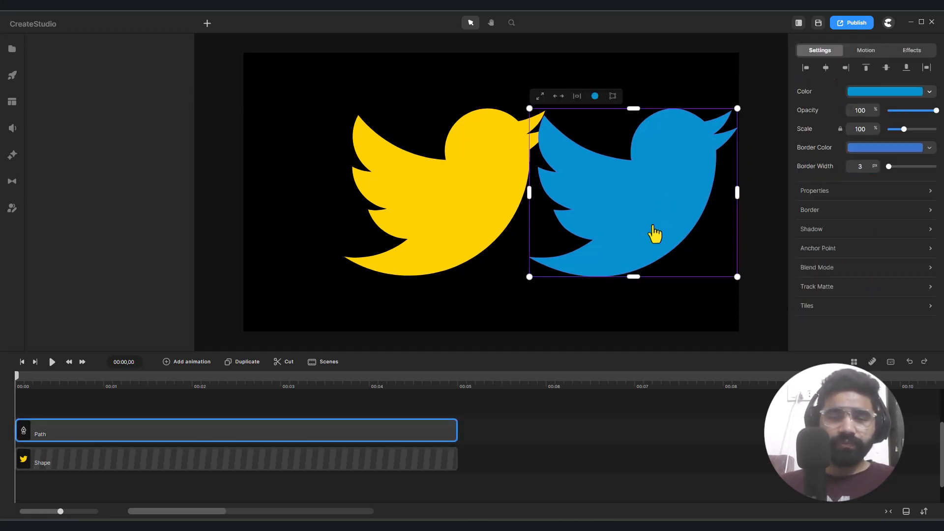
{"action": "left_click_drag", "start_coordinate": [653, 233], "coordinate": [614, 226]}
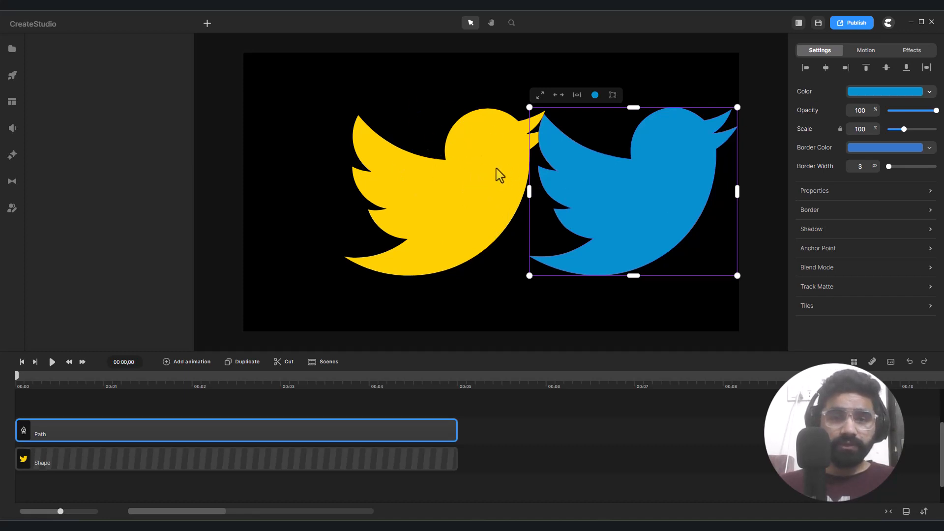
- Set the blue bird's border width to 0 px and move it so it partly overlaps the yellow bird
{"action": "left_click_drag", "start_coordinate": [876, 165], "coordinate": [872, 166]}
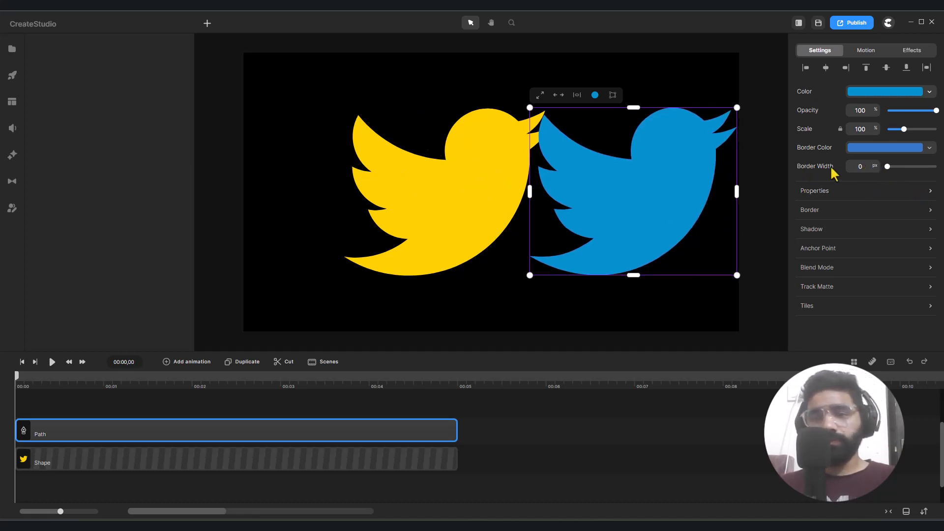
{"action": "left_click_drag", "start_coordinate": [644, 186], "coordinate": [563, 192]}
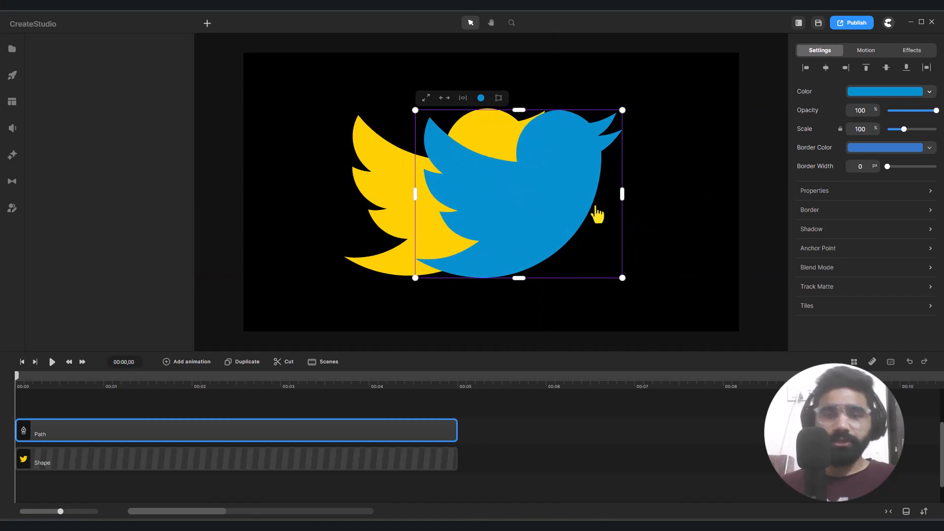